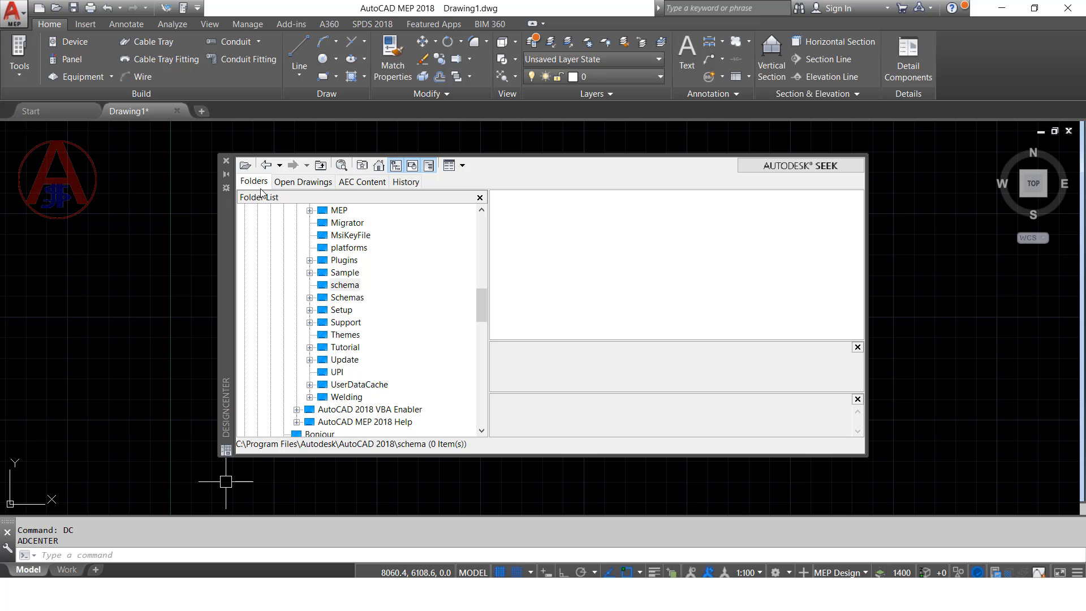
- Browse the DesignCenter folder tree to Program Files on drive C and expand its Autodesk folder
drag(481, 315, 480, 232)
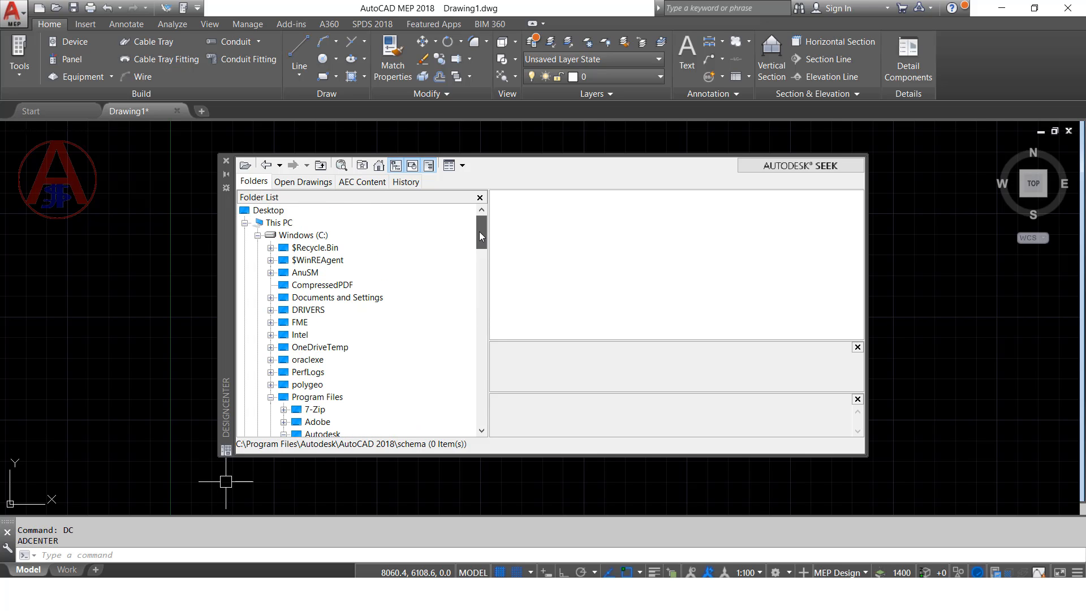
scroll(321, 403, down, 1)
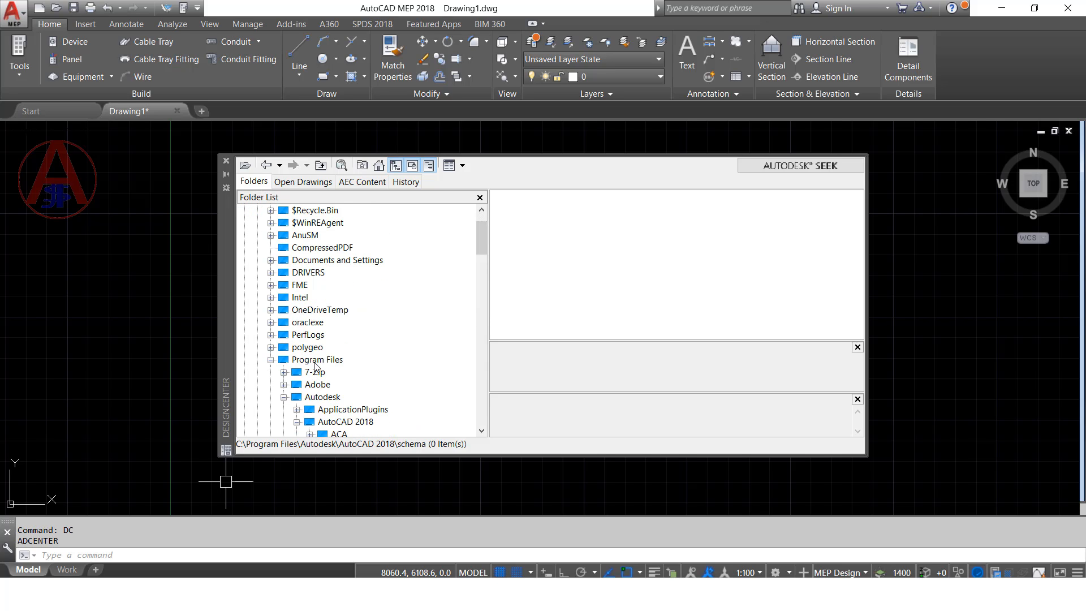
click(314, 362)
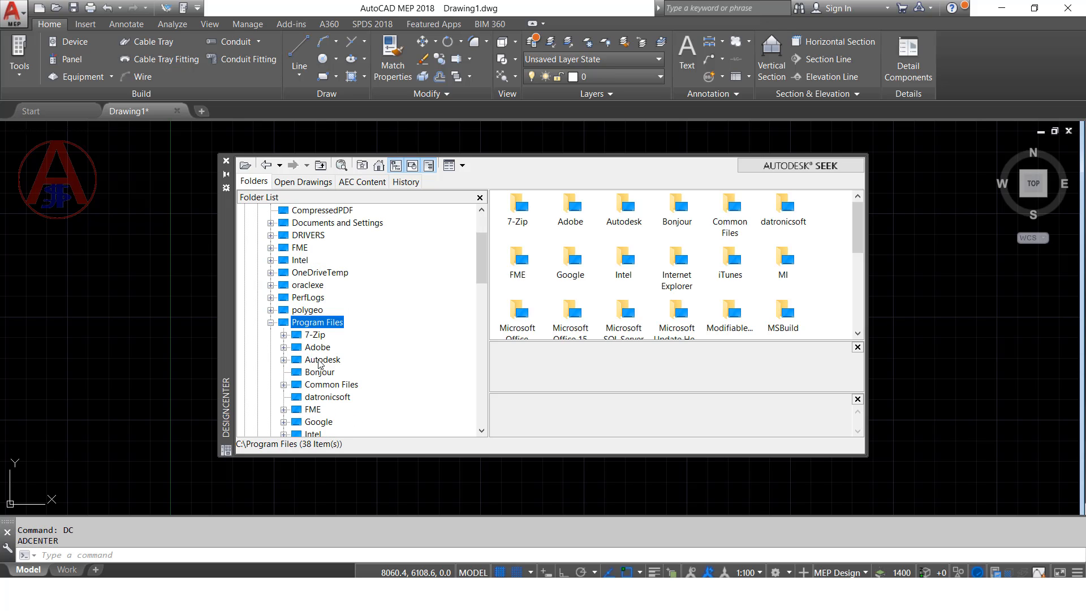
click(324, 360)
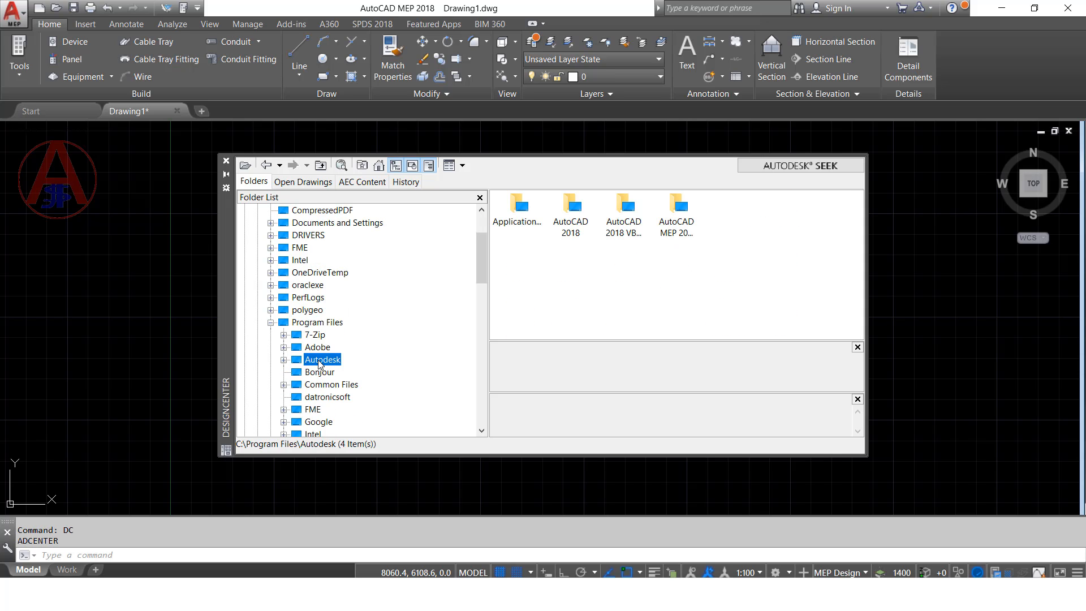
click(283, 360)
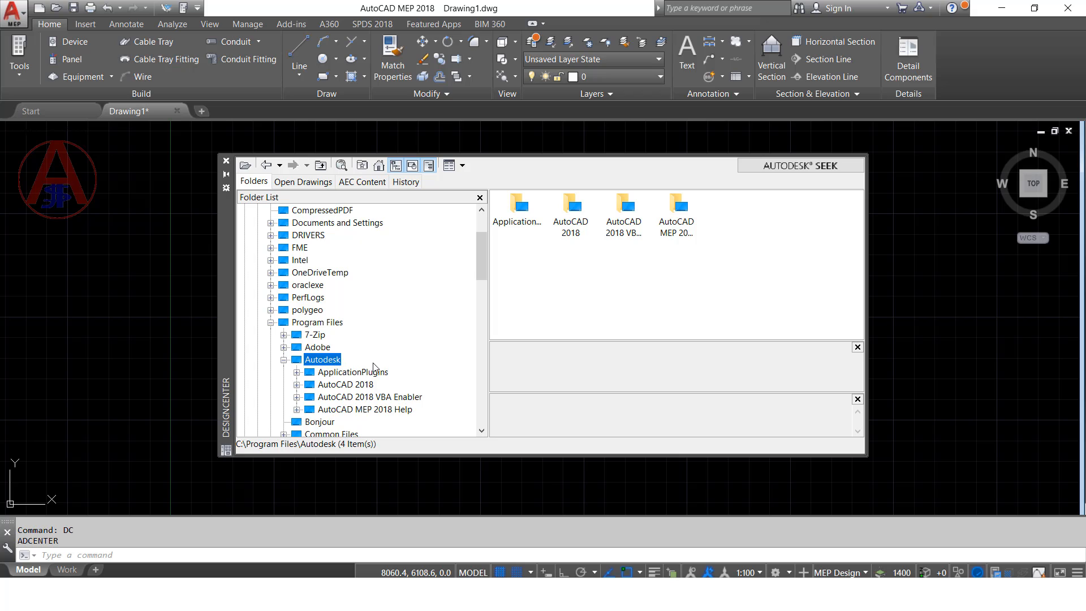
scroll(373, 366, down, 3)
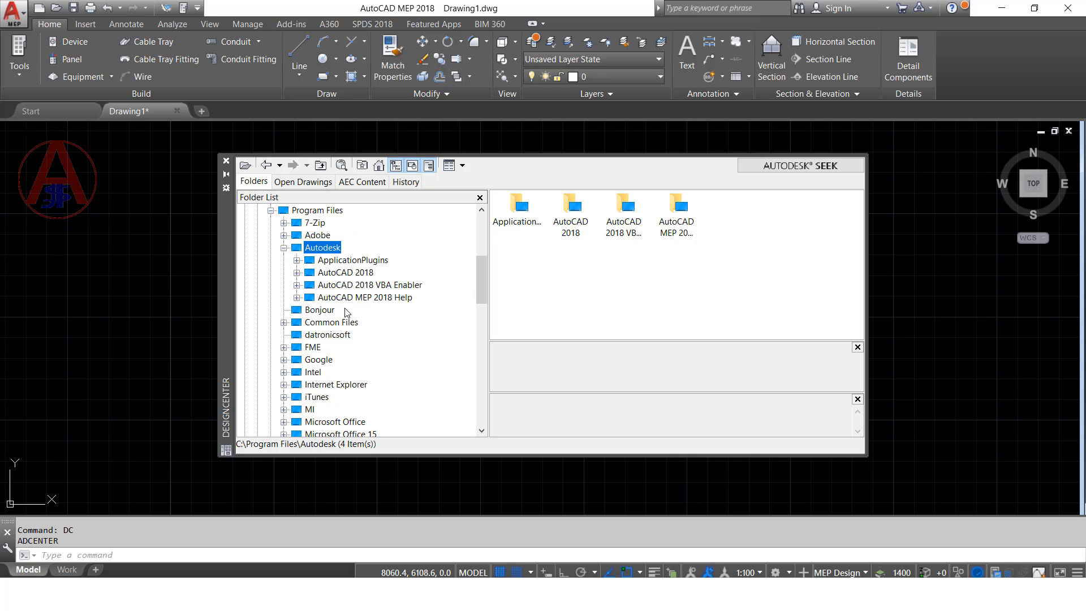
- Expand the folder path AutoCAD 2018 > Sample > en-us > DesignCenter to list its sample drawings
click(297, 273)
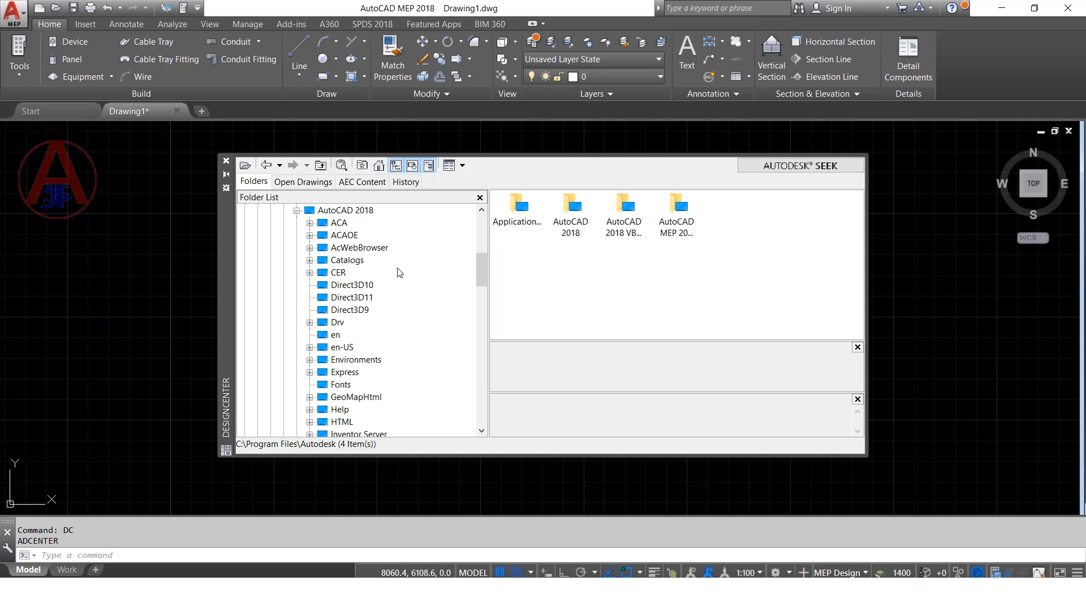
scroll(385, 341, down, 3)
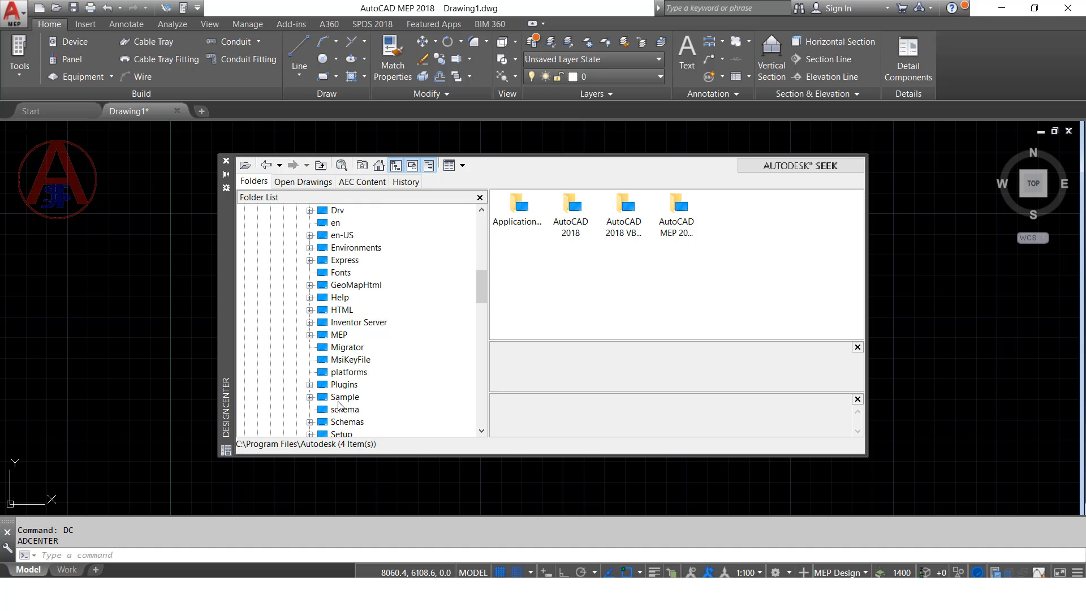
click(309, 397)
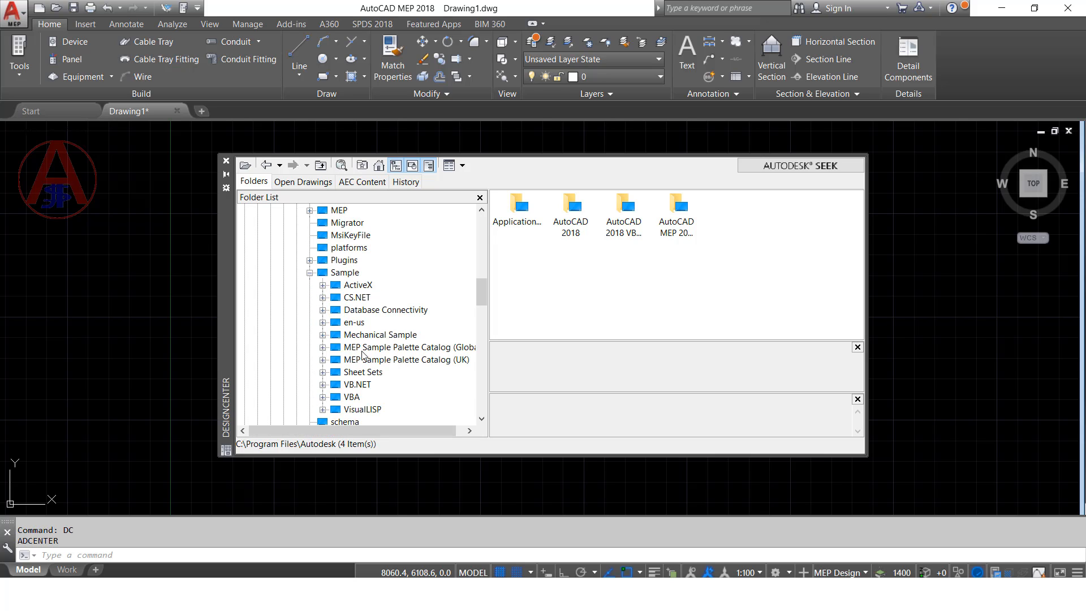
scroll(390, 291, down, 1)
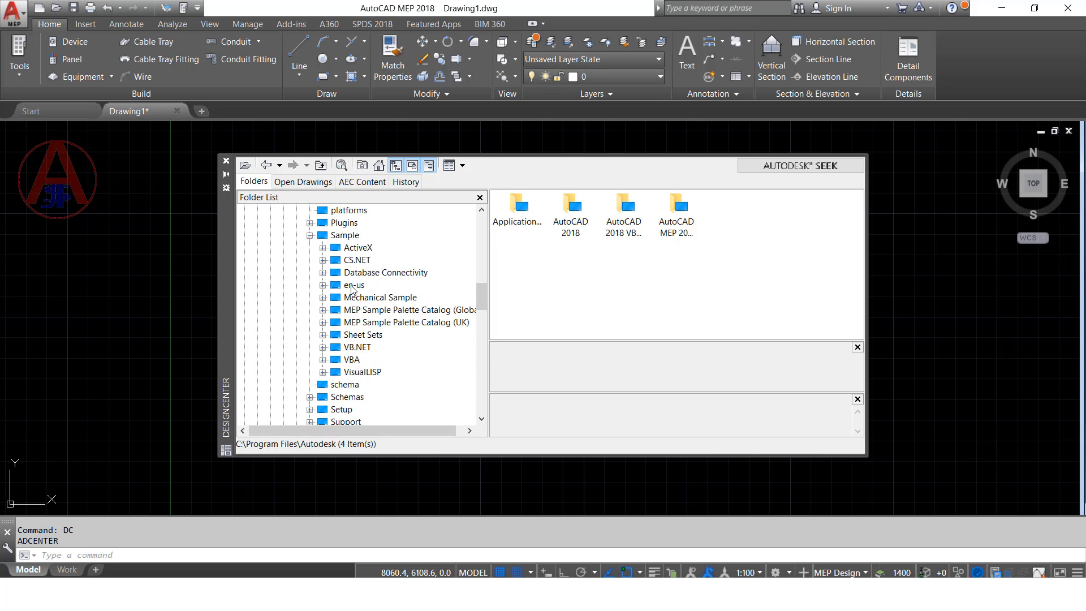
click(323, 285)
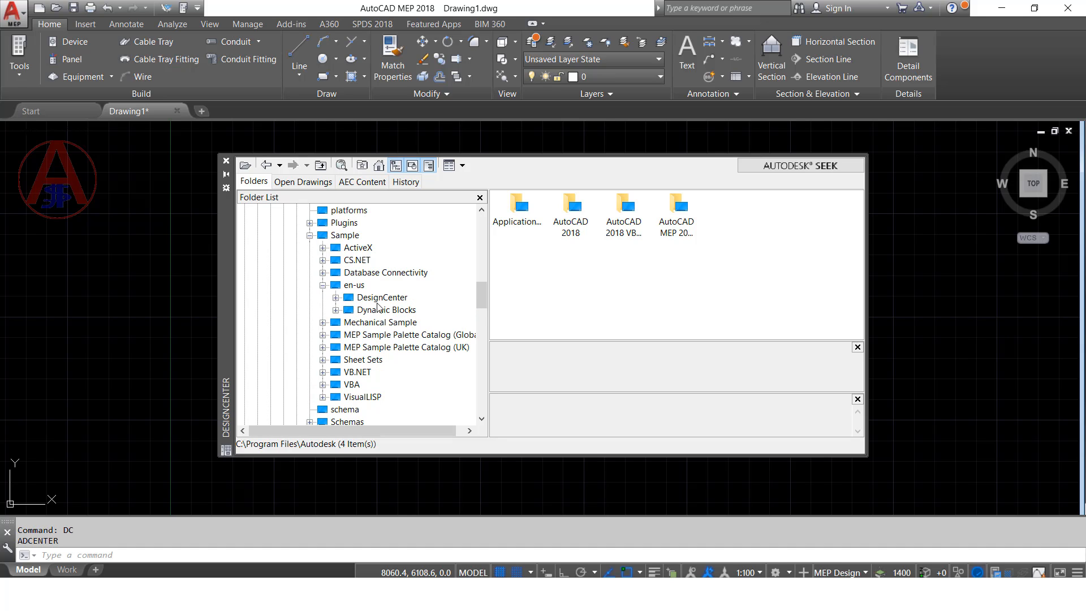
click(335, 298)
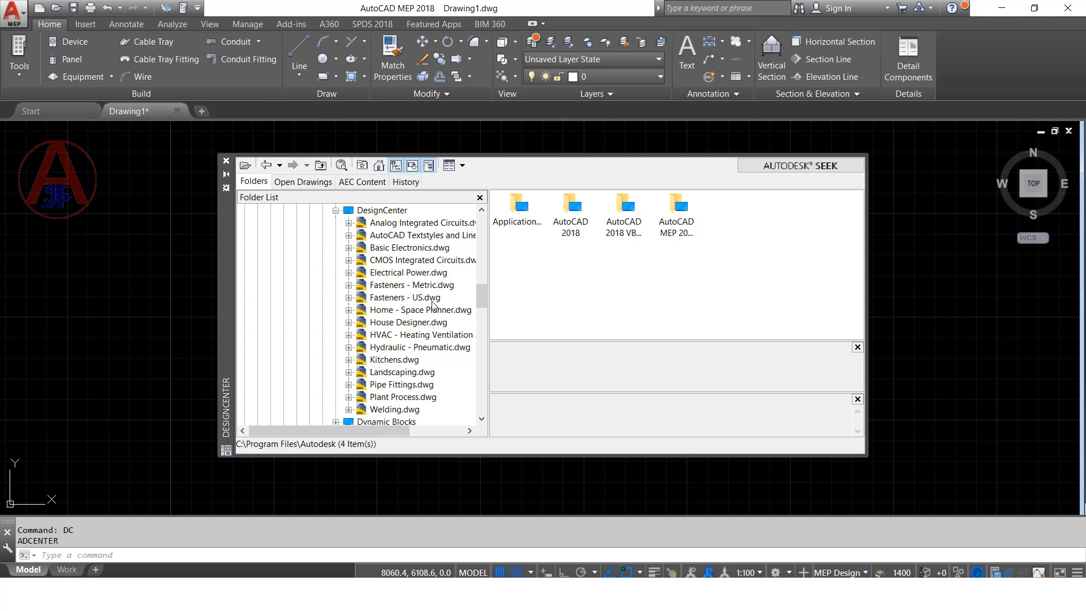
- Open the Blocks collection of Electrical Power.dwg and look through its electrical symbols
click(387, 275)
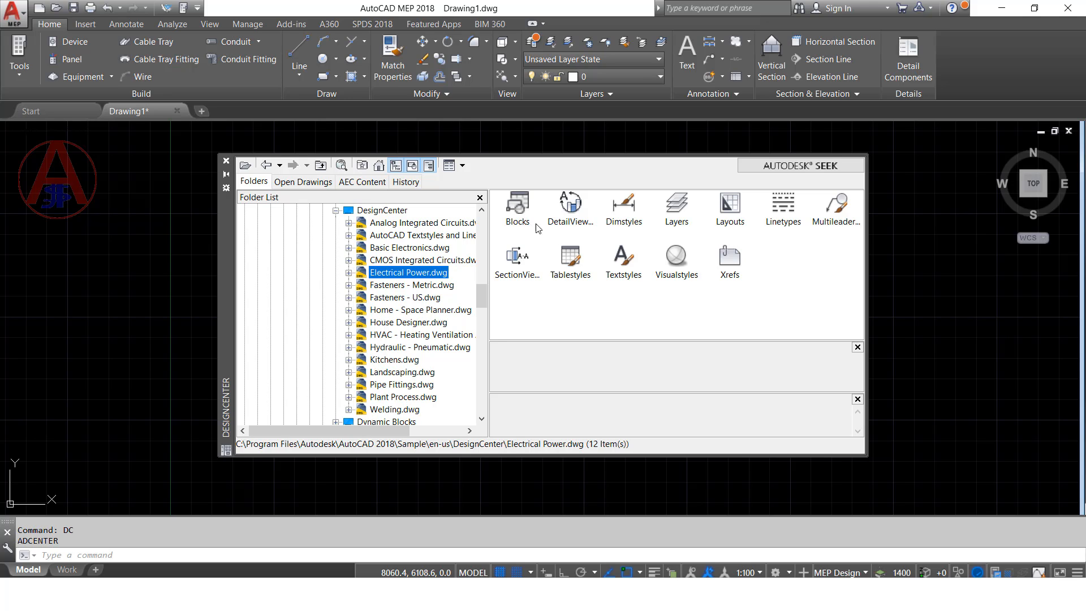
double_click(518, 207)
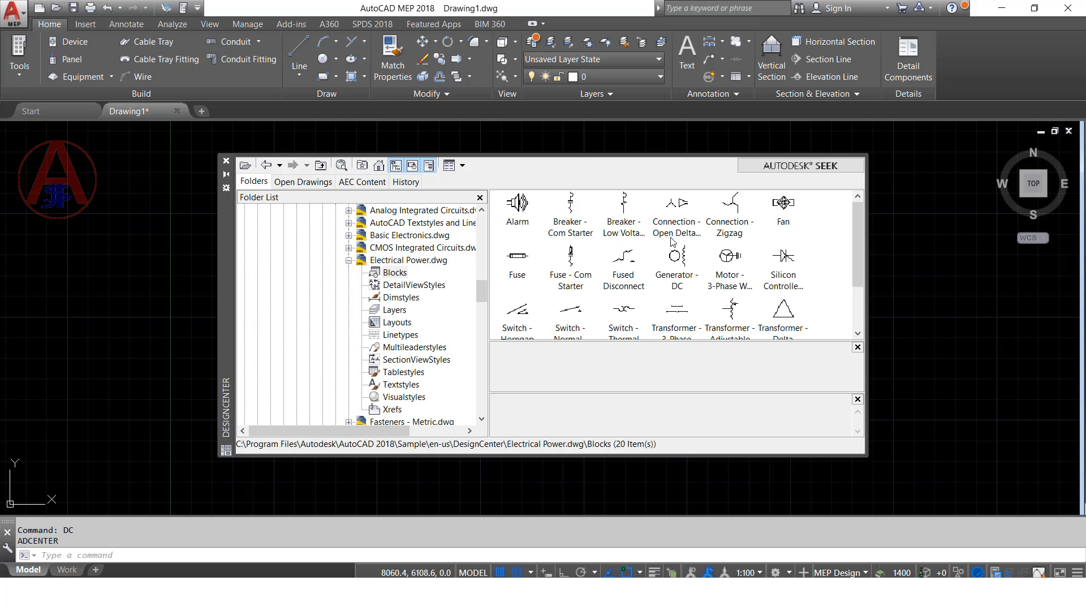
scroll(709, 243, down, 1)
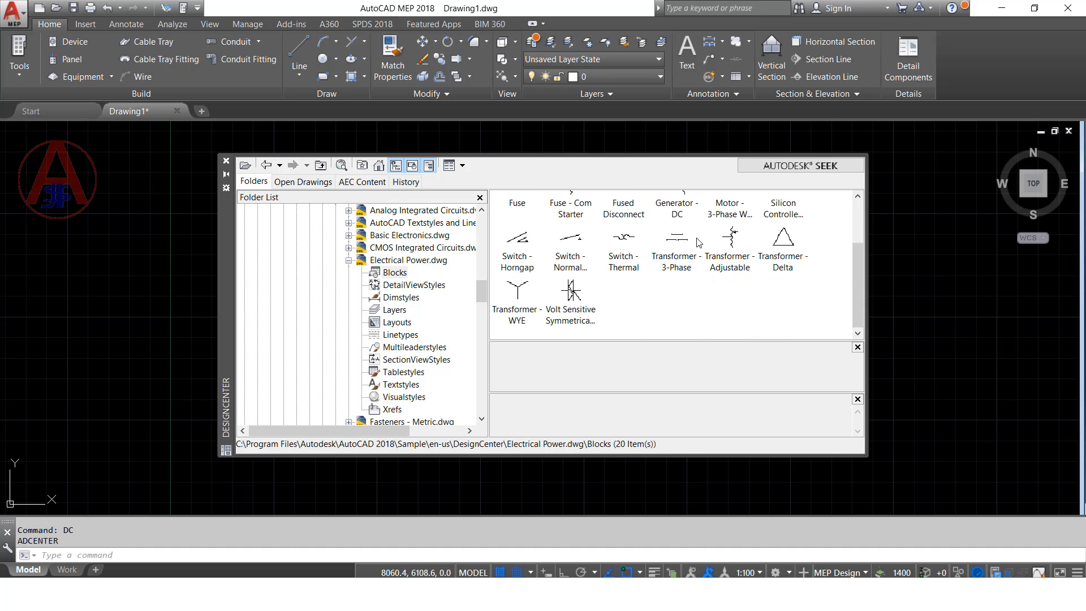
scroll(605, 277, up, 1)
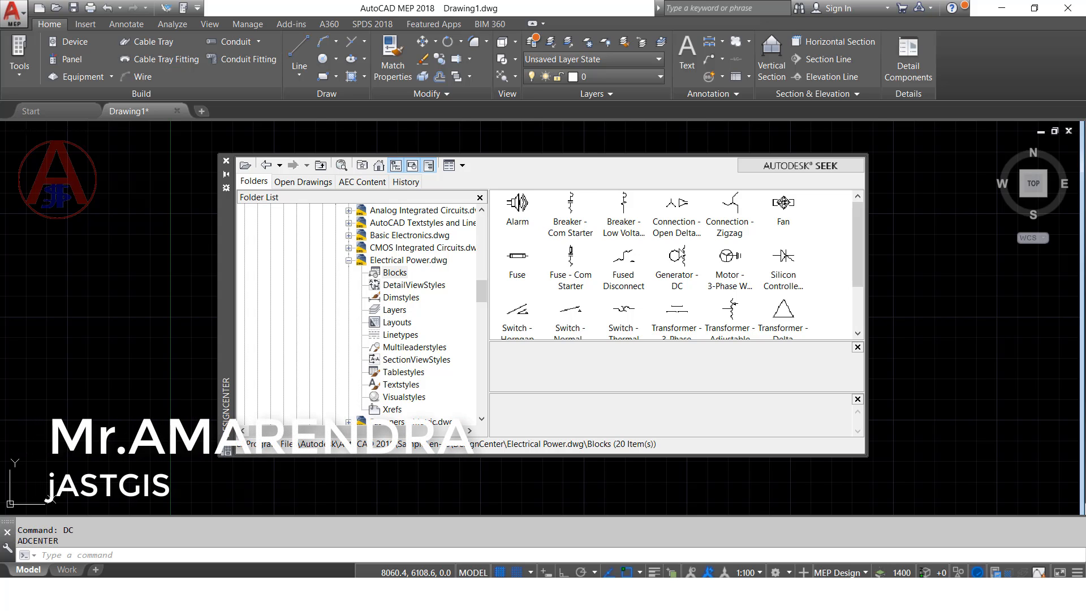
scroll(595, 269, down, 1)
scroll(390, 294, down, 1)
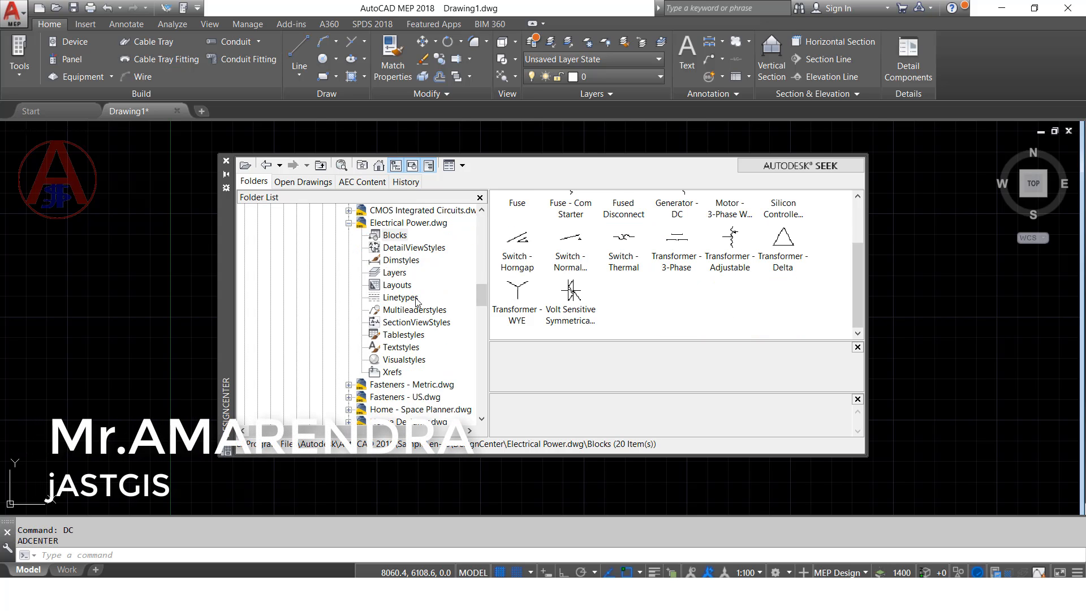
scroll(389, 291, up, 2)
scroll(385, 283, down, 1)
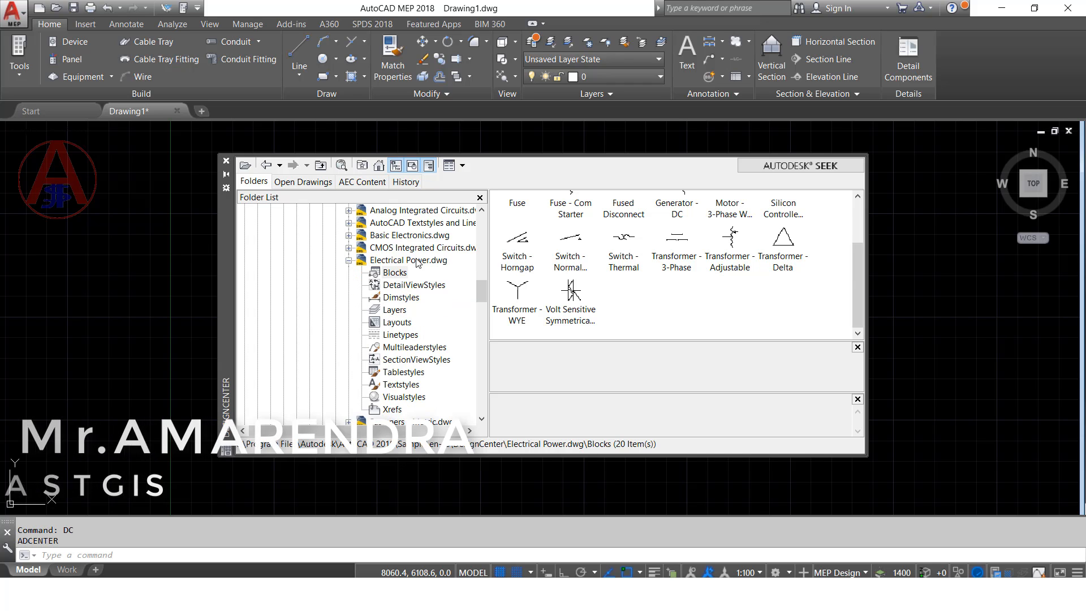
- Collapse the DesignCenter folder and view the blocks of Electrical - Imperial.dwg in the Dynamic Blocks folder
scroll(347, 240, up, 1)
click(336, 235)
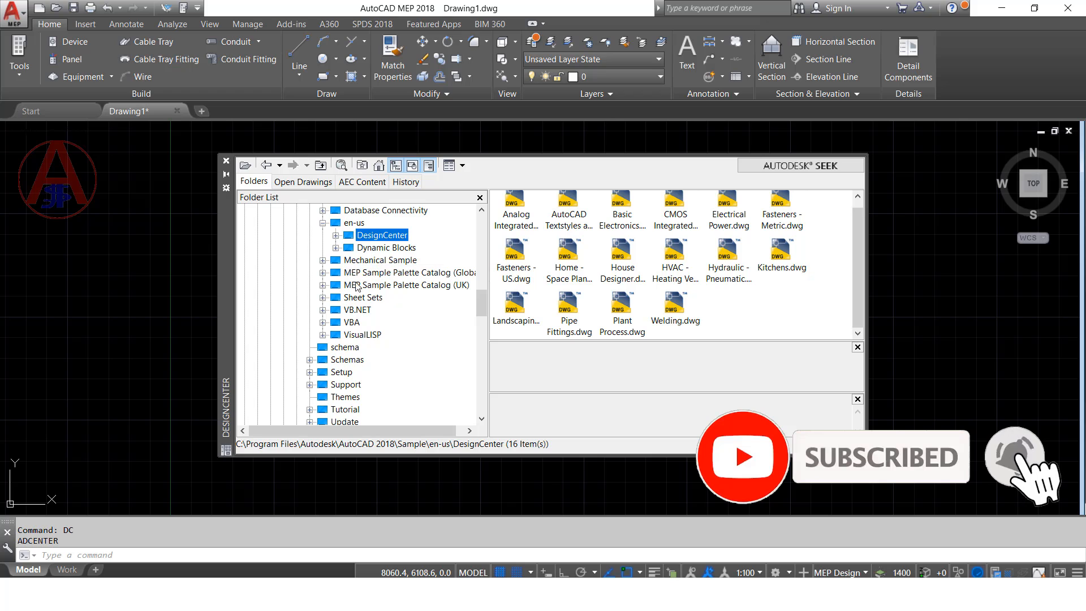
click(338, 248)
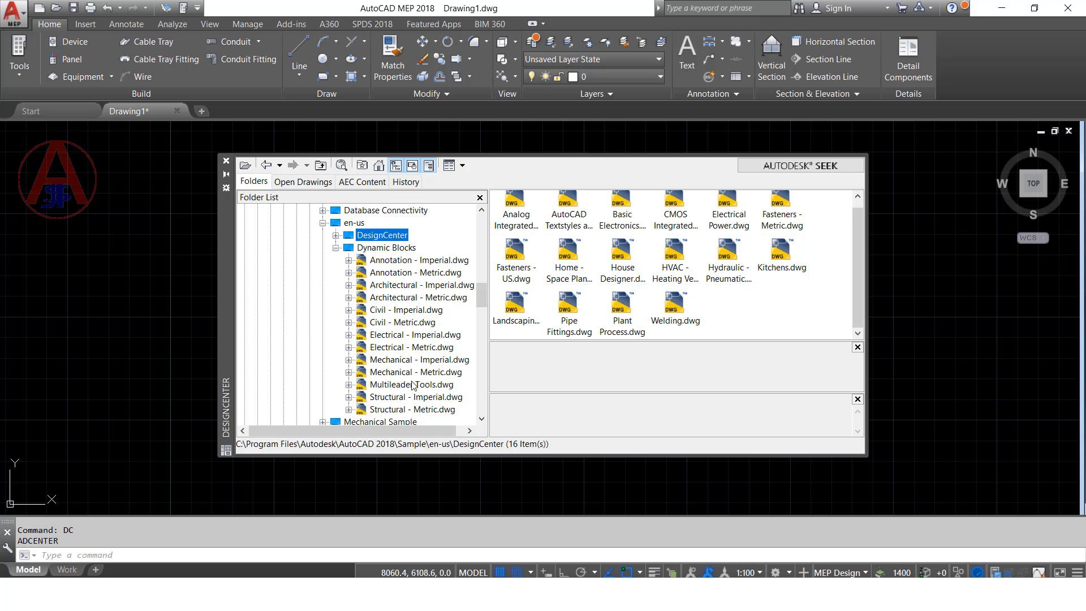
click(394, 338)
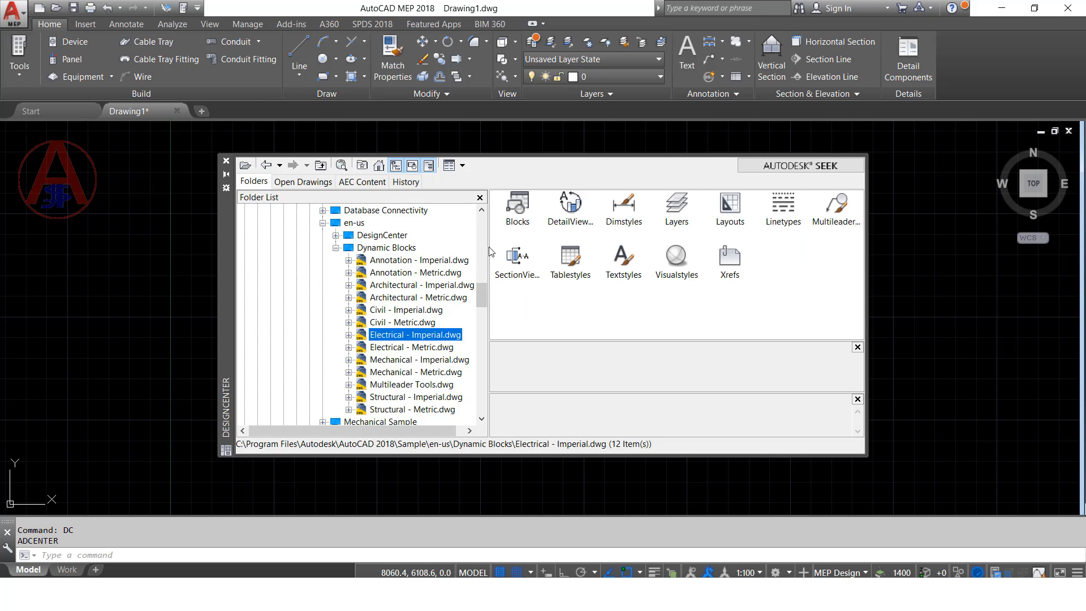
double_click(521, 223)
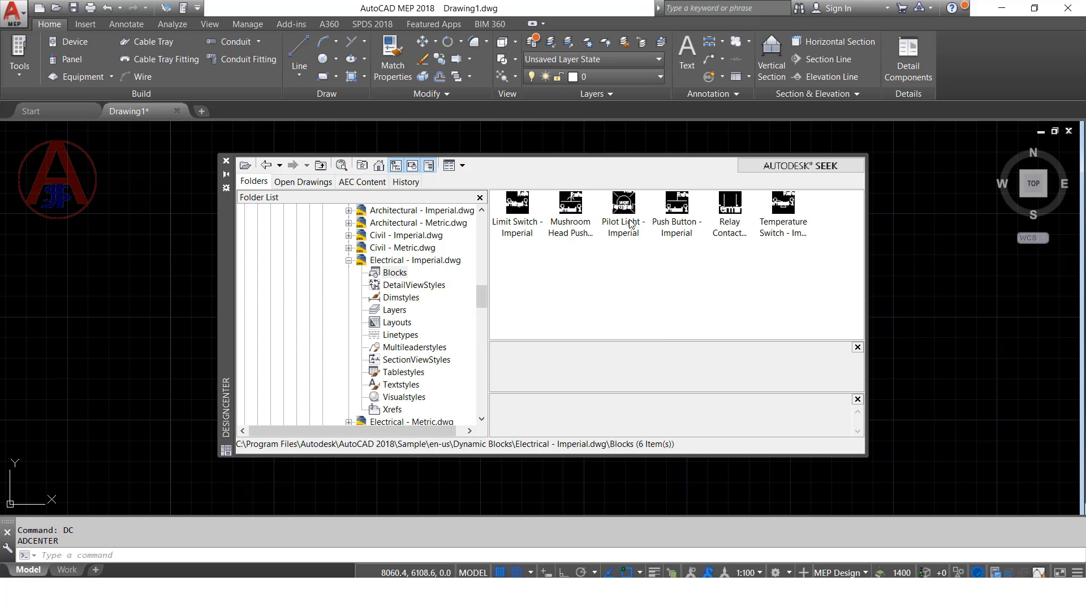
- View the blocks contained in Electrical - Metric.dwg in the Dynamic Blocks folder
scroll(480, 298, down, 4)
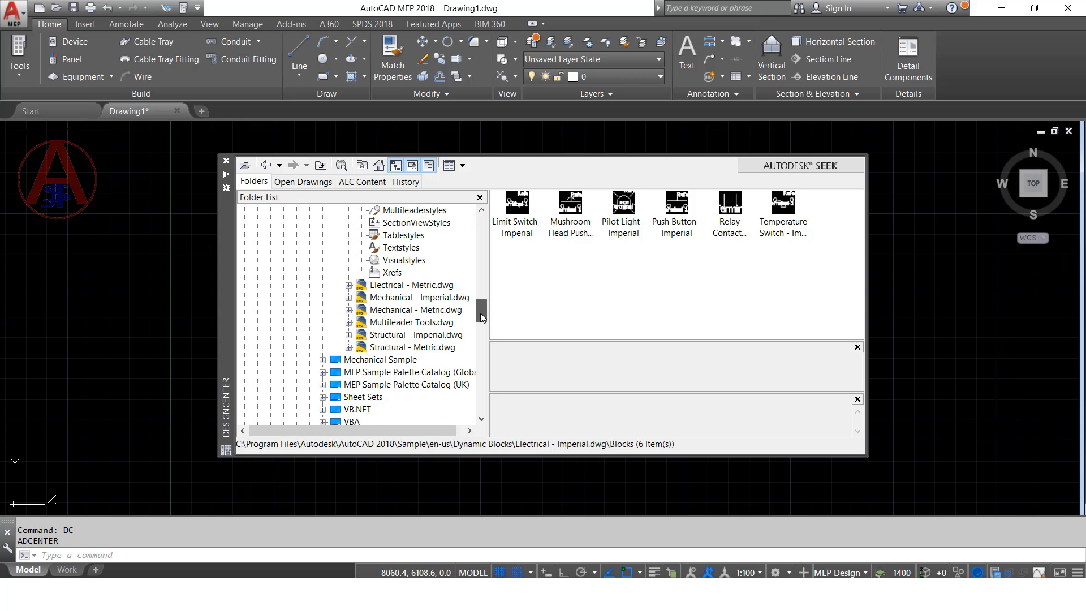
click(409, 286)
double_click(408, 289)
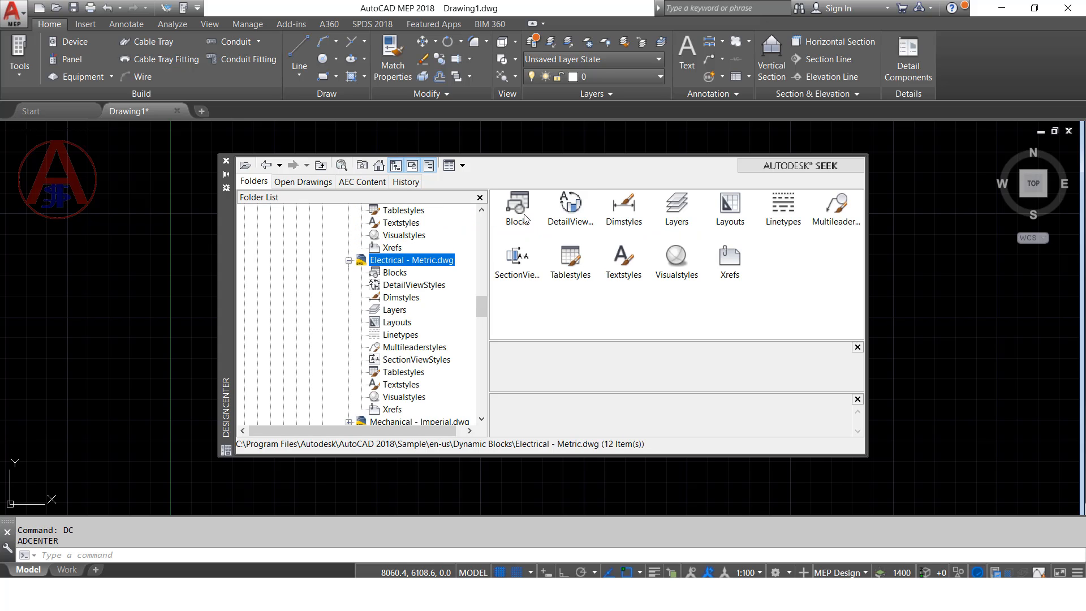
double_click(524, 218)
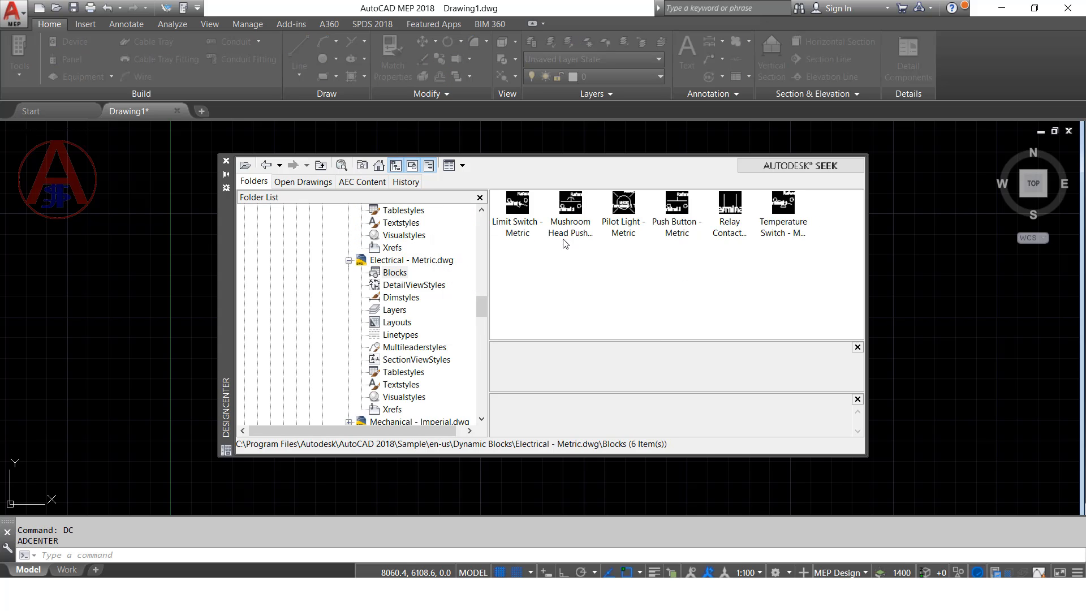
- Return to the DesignCenter sample folder and show the blocks of Basic Electronics.dwg
scroll(426, 267, up, 6)
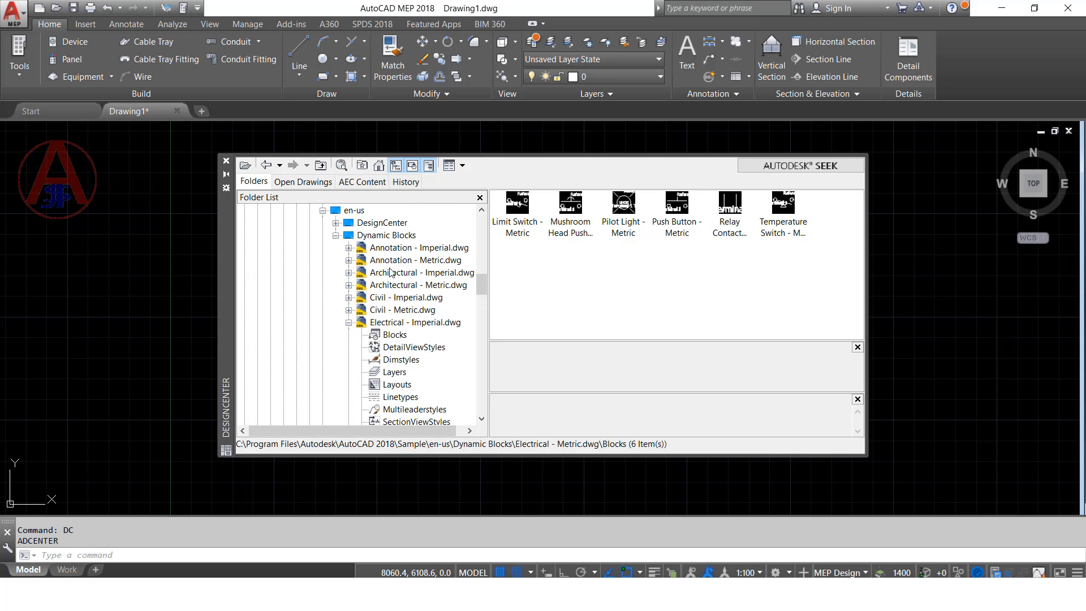
click(336, 223)
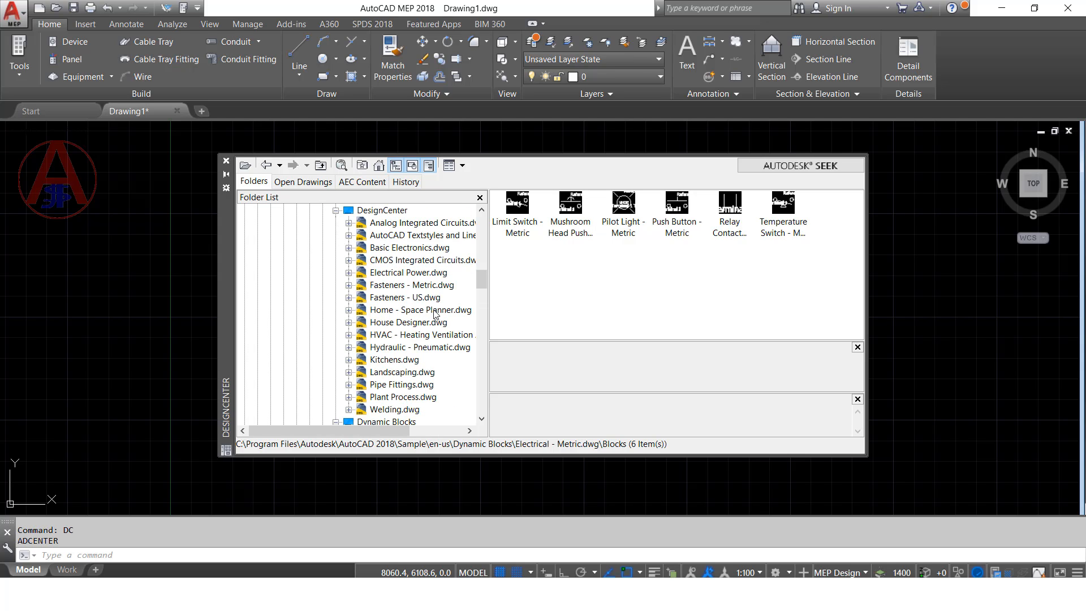
click(400, 249)
double_click(525, 210)
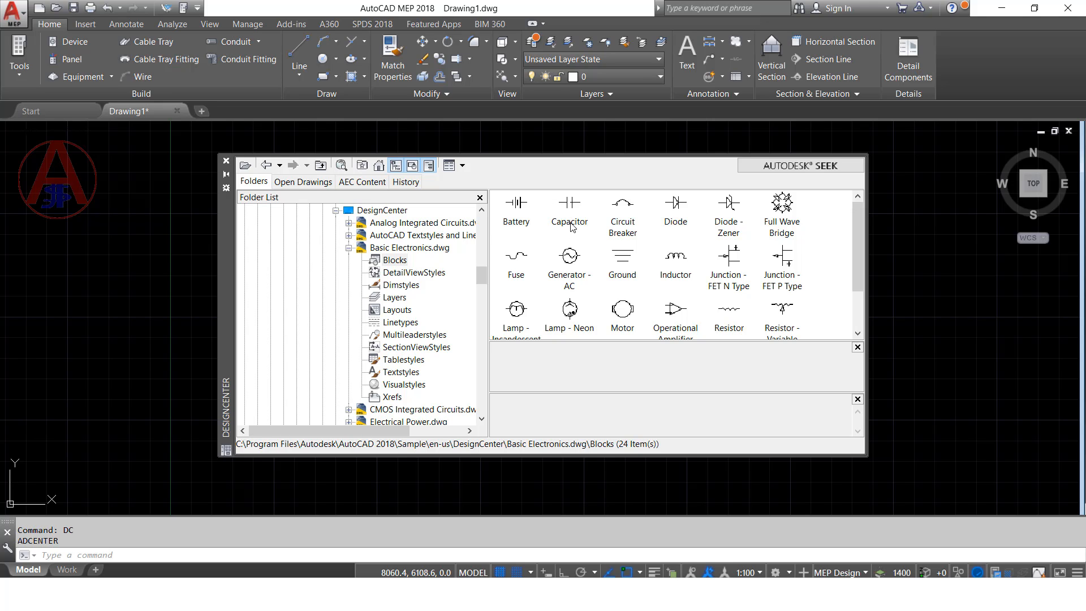
- Insert the Capacitor block at scale 1 and rotation 0, placing it in the empty drawing area beside the palette
double_click(569, 205)
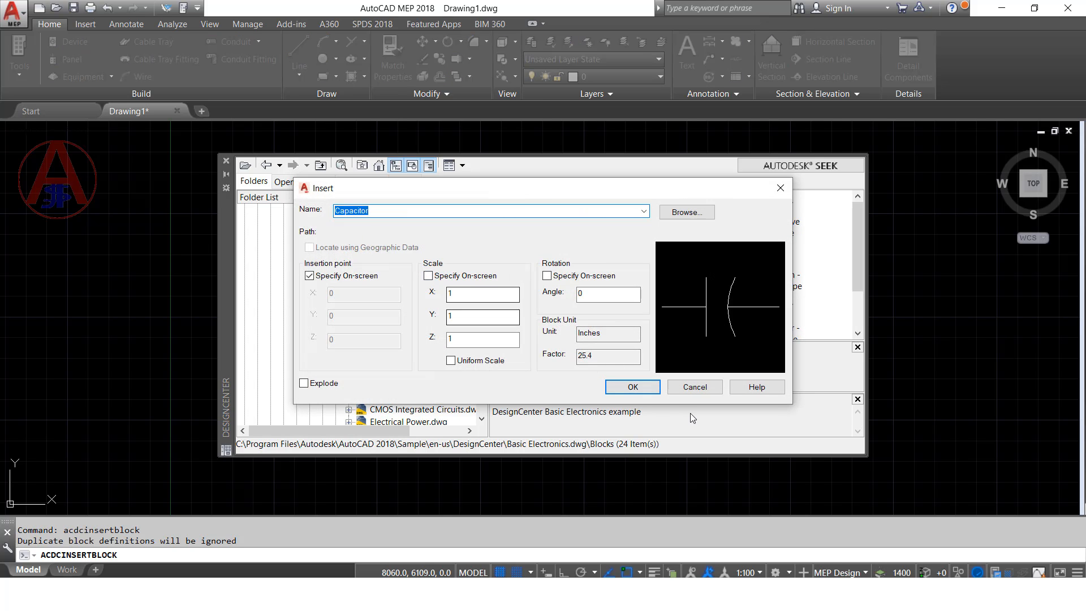
click(641, 392)
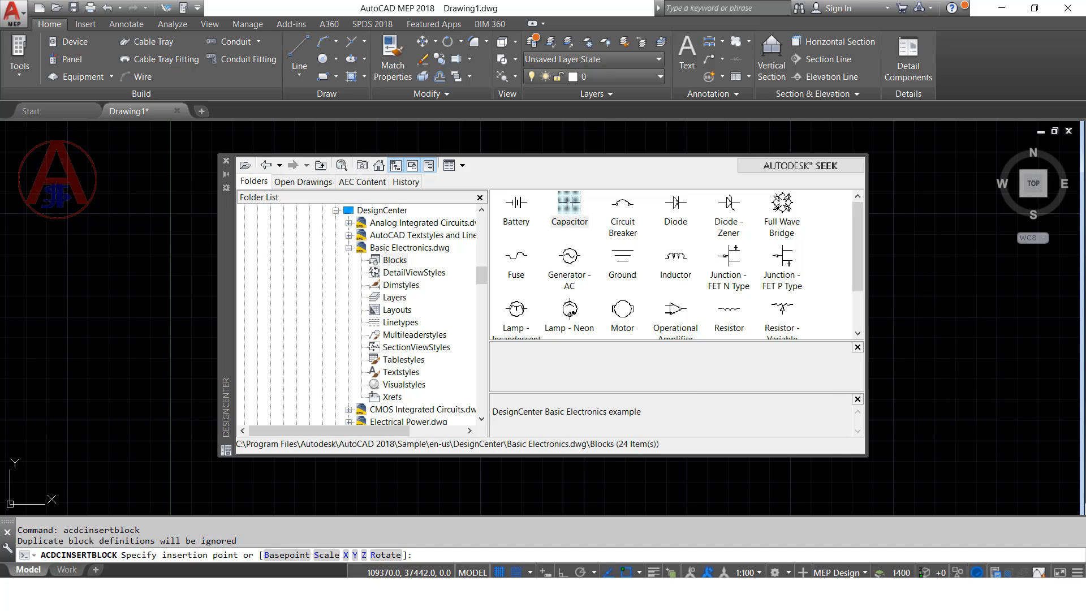
click(924, 262)
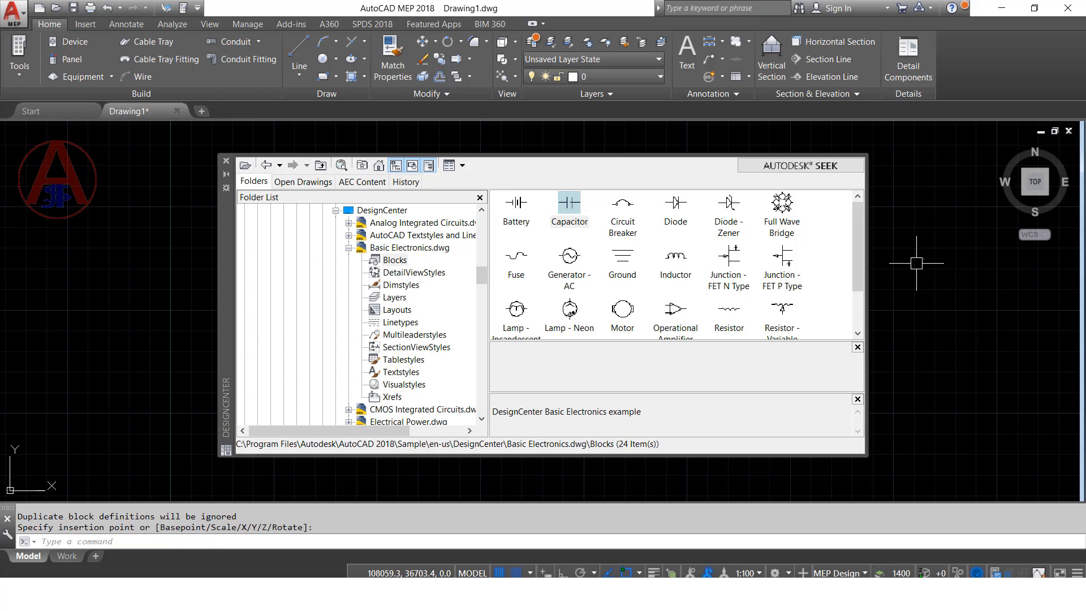
- Zoom with a window into the drawing area around the inserted capacitor
text(z)
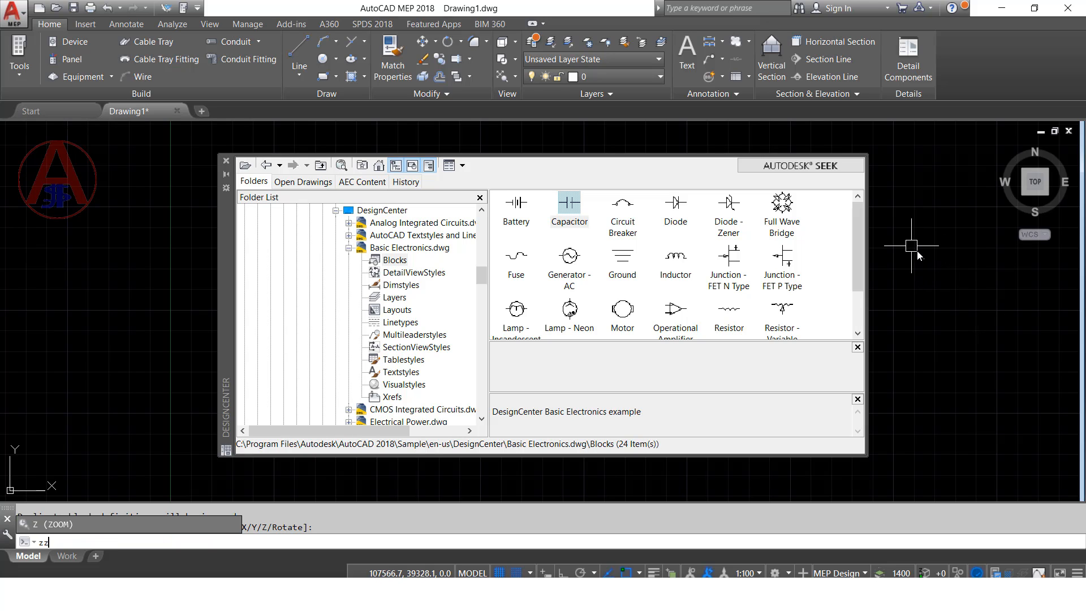
key(Return)
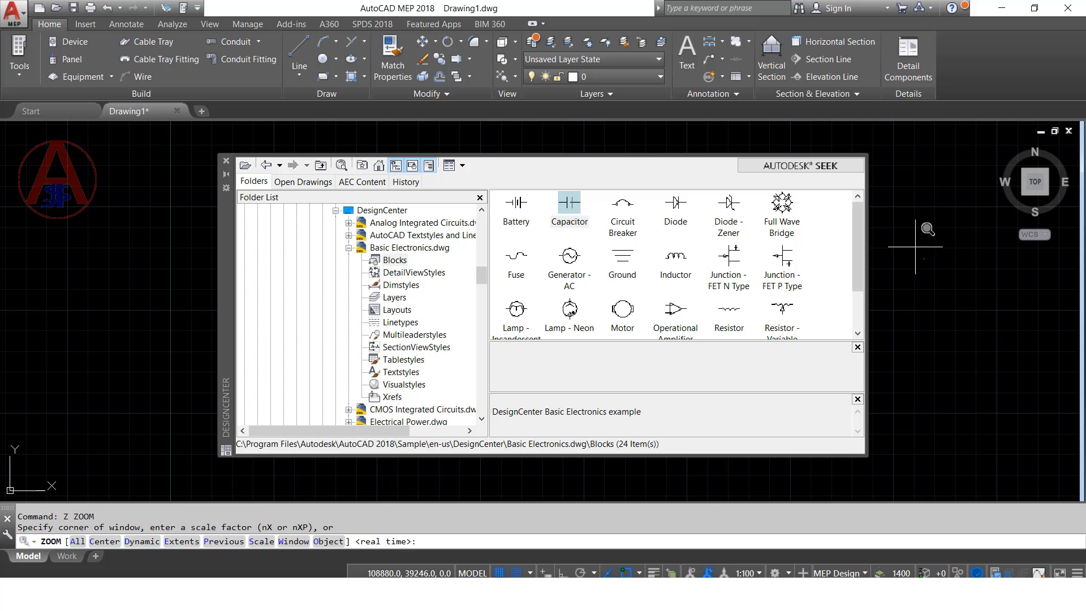
click(943, 258)
click(937, 270)
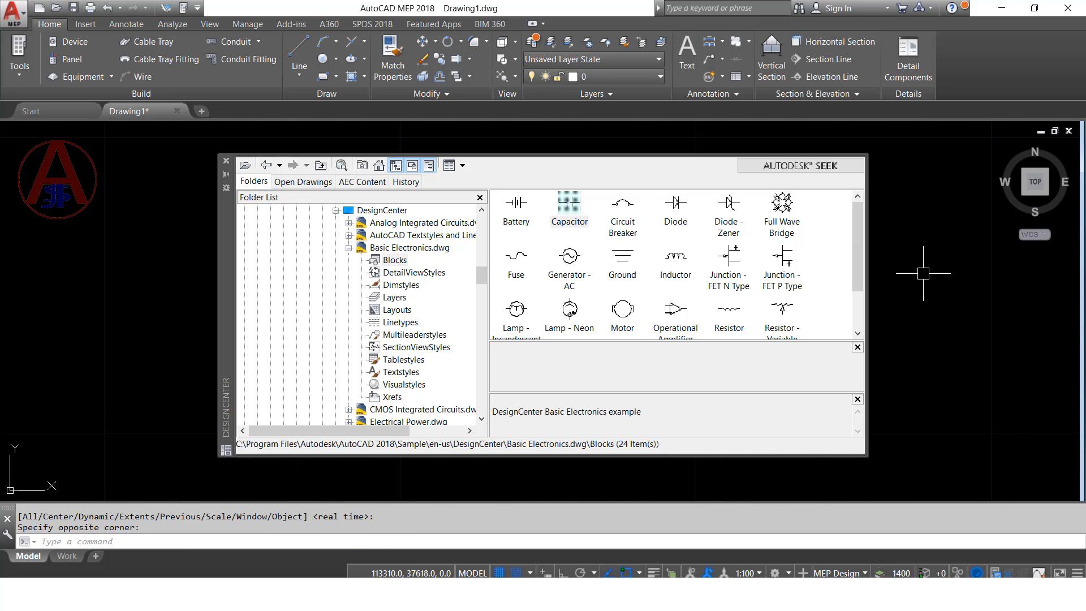
mouse_move(919, 298)
middle_down()
mouse_move(1057, 300)
mouse_move(922, 303)
middle_up()
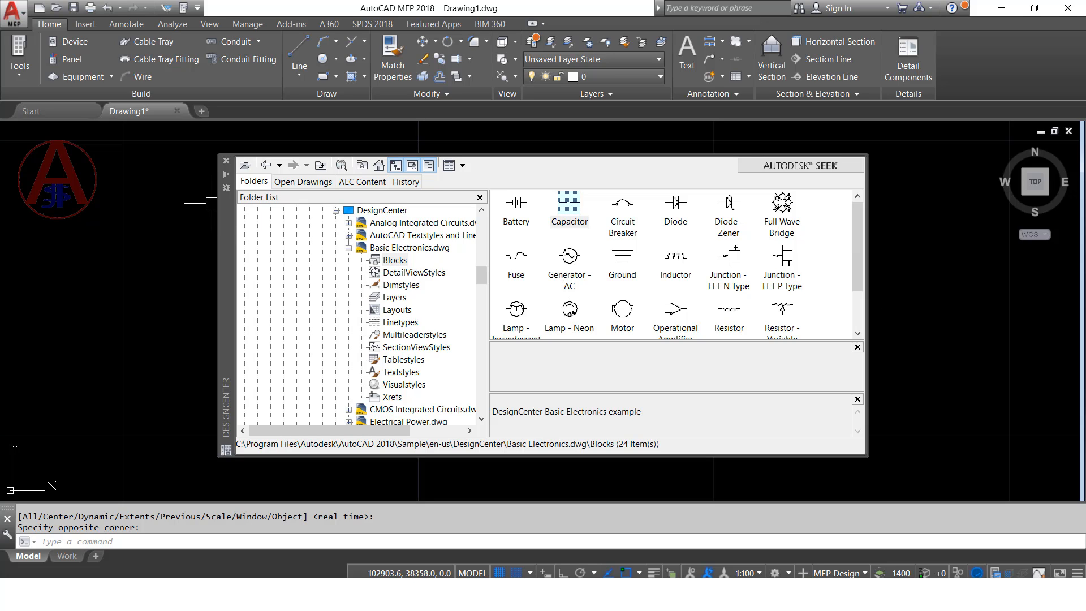
- Dock the DesignCenter palette beside the drawing area and bring the inserted capacitor into close view
click(570, 205)
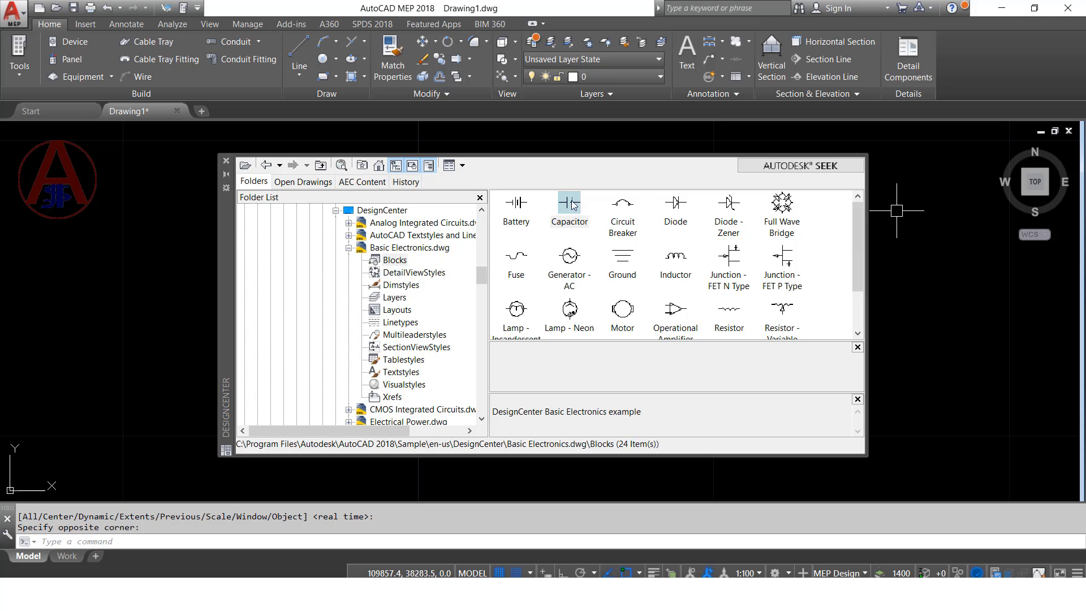
drag(224, 223, 446, 268)
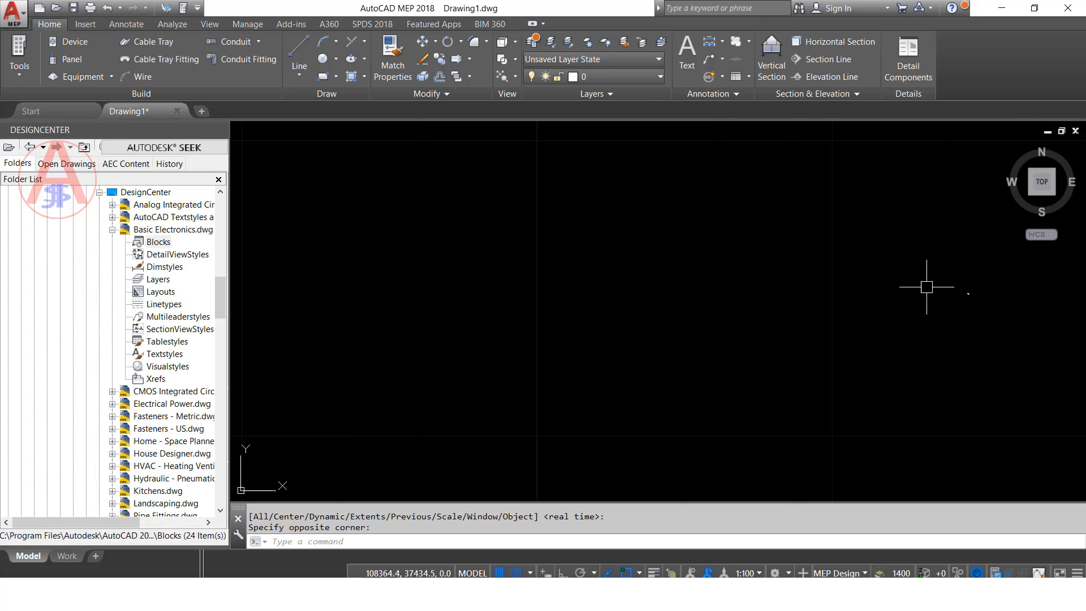
mouse_move(927, 287)
mouse_down()
mouse_move(902, 286)
mouse_move(905, 300)
mouse_move(800, 304)
mouse_move(690, 283)
mouse_up()
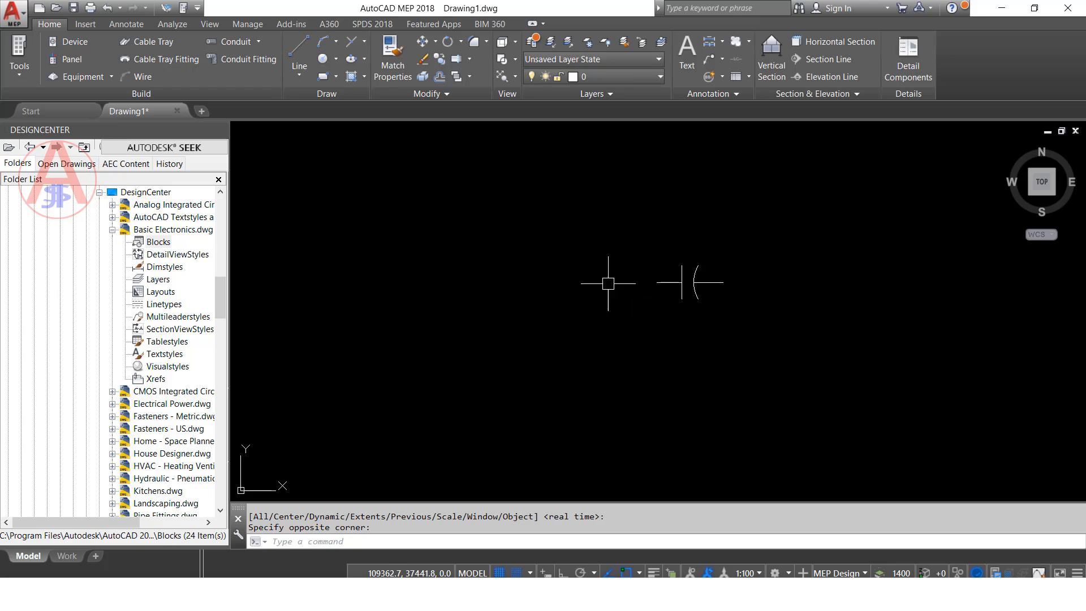
scroll(598, 287, down, 2)
scroll(671, 279, up, 4)
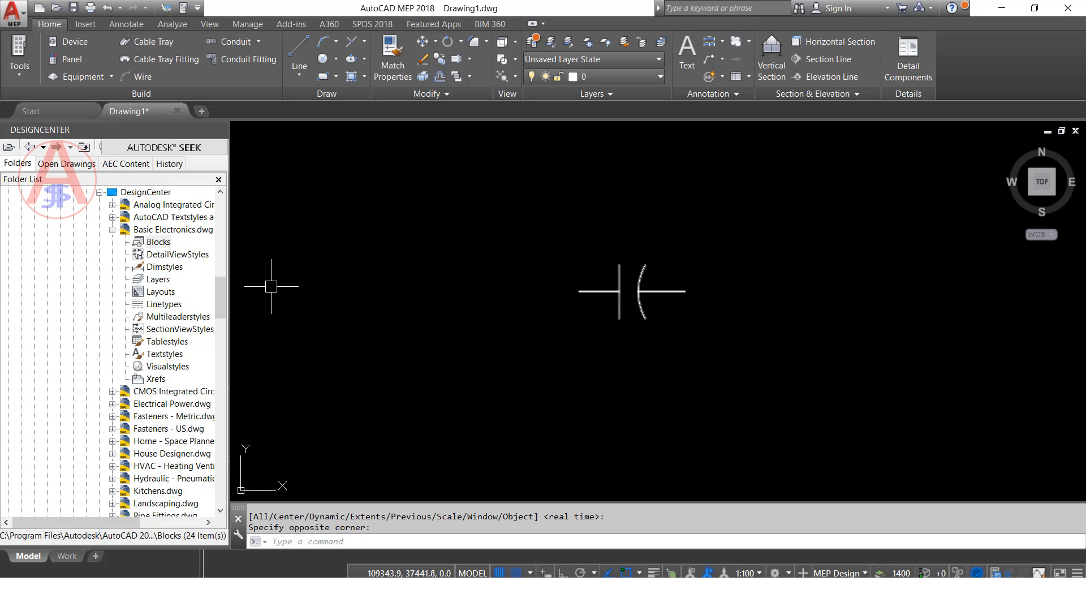
- Float the DesignCenter palette again and insert the Circuit Breaker block from Basic Electronics.dwg in the empty drawing area beside it
click(154, 243)
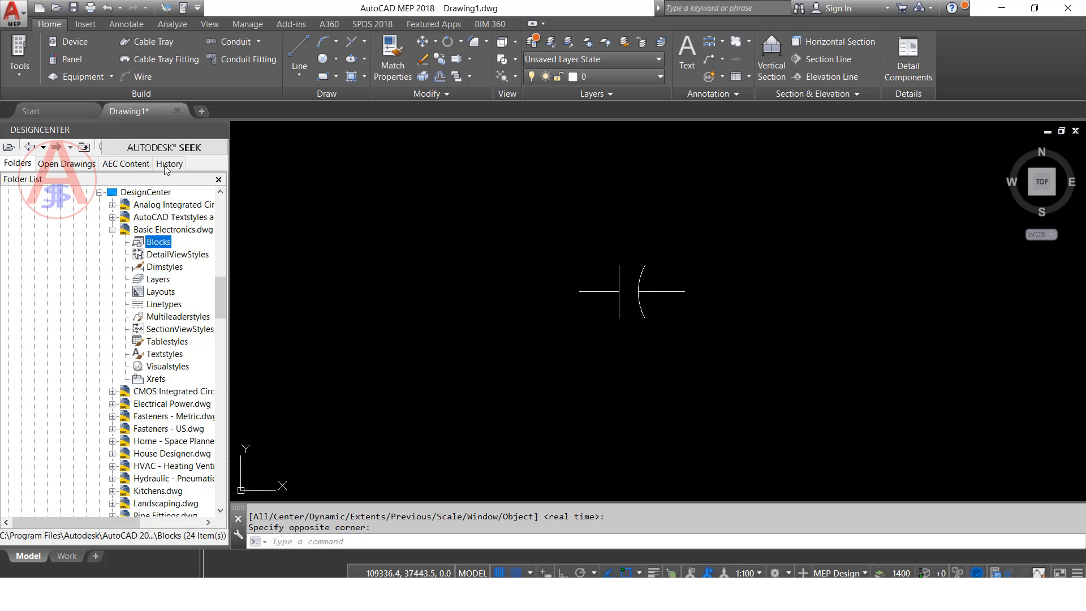
click(164, 147)
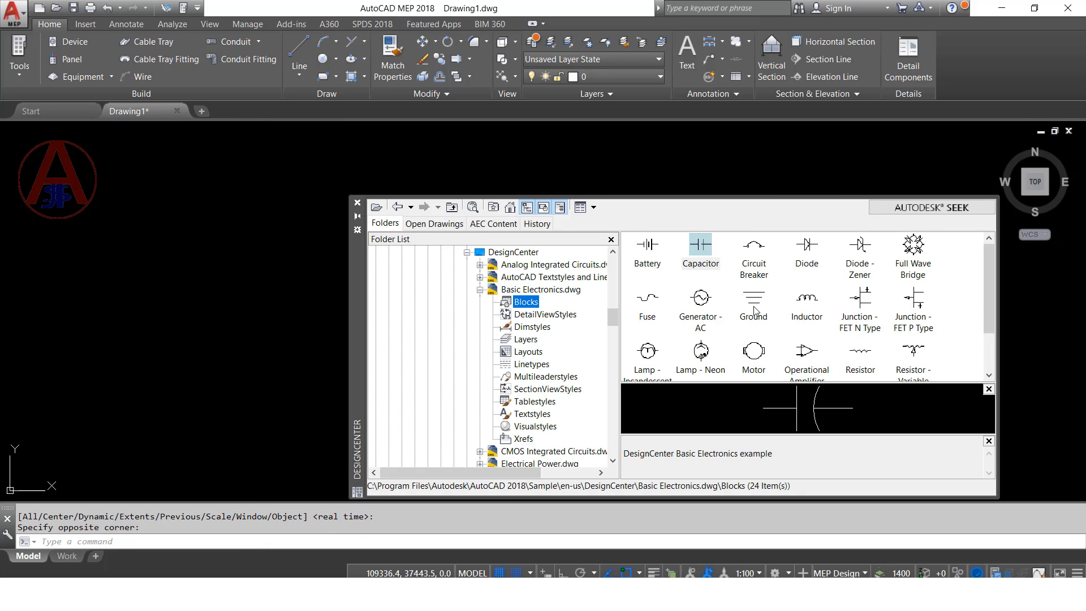
double_click(757, 265)
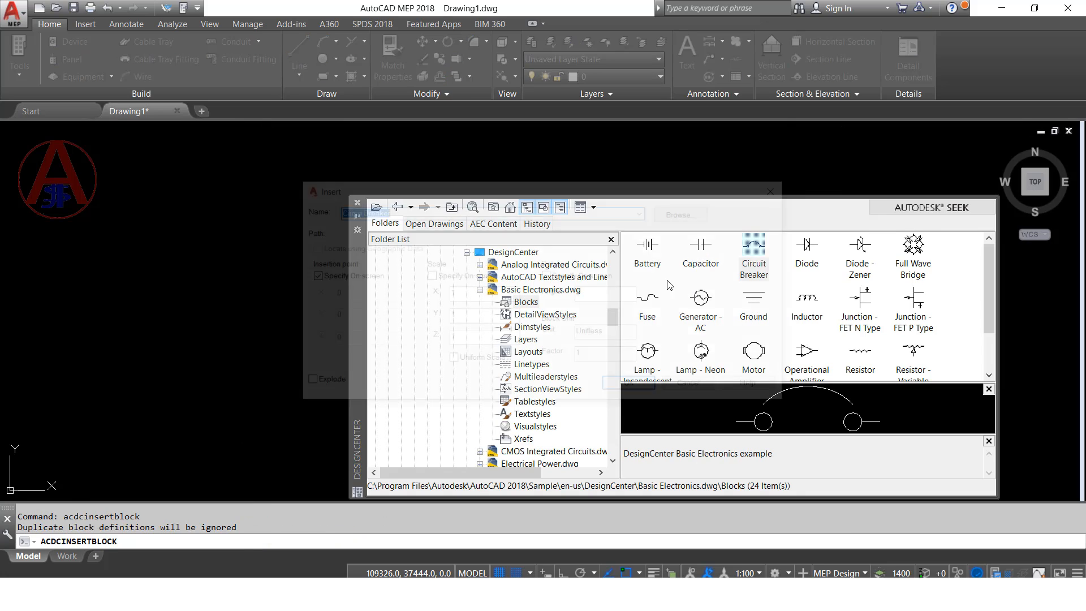
click(633, 387)
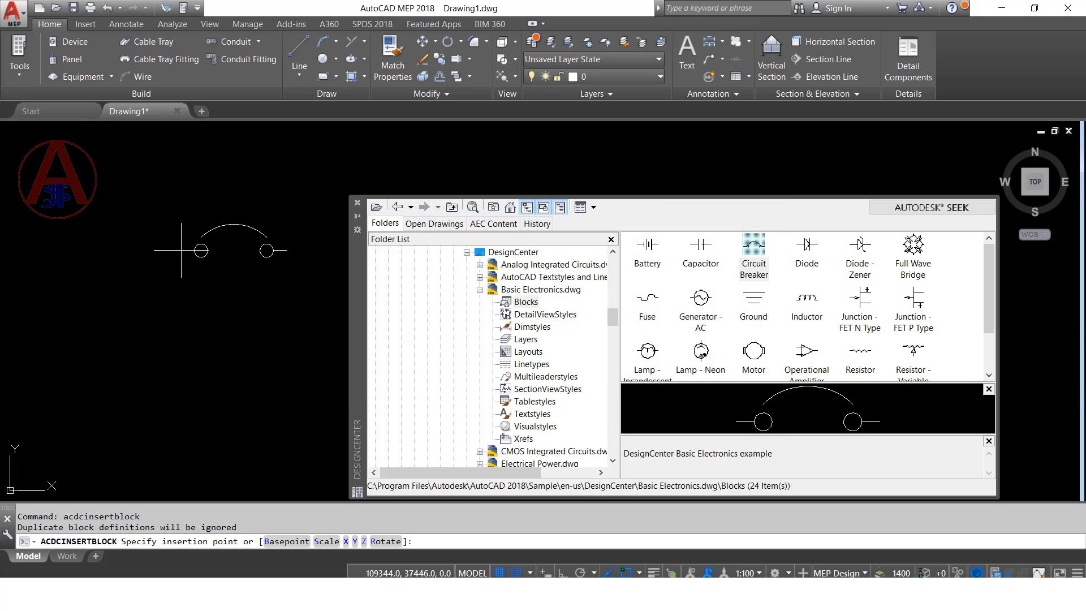
click(192, 250)
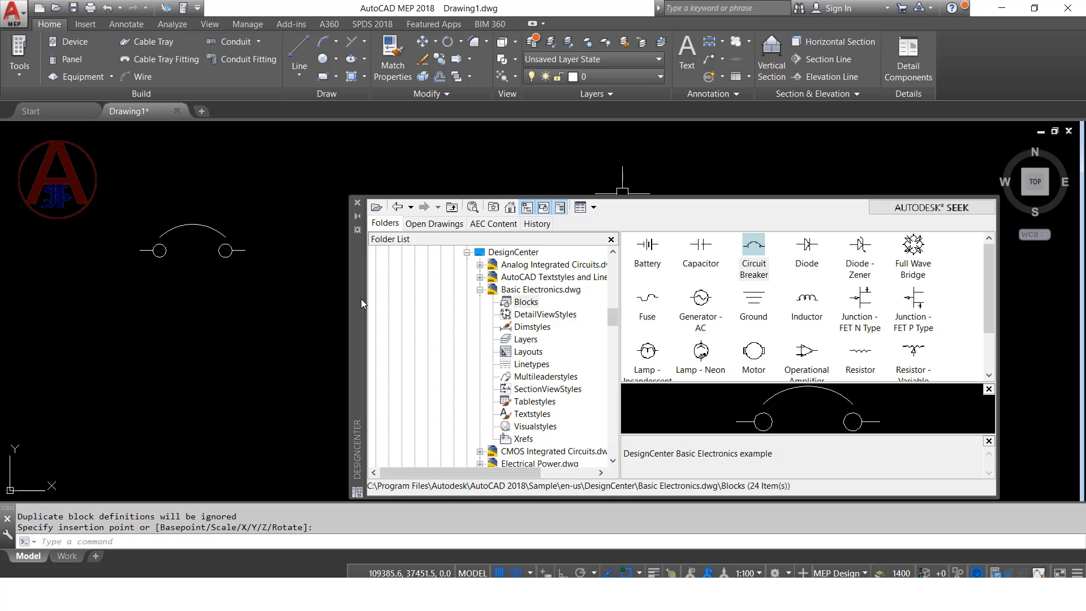
- Move the palette clear of the capacitor and insert the Fuse block at scale 1 and rotation 0, below the circuit breaker
drag(361, 298, 572, 275)
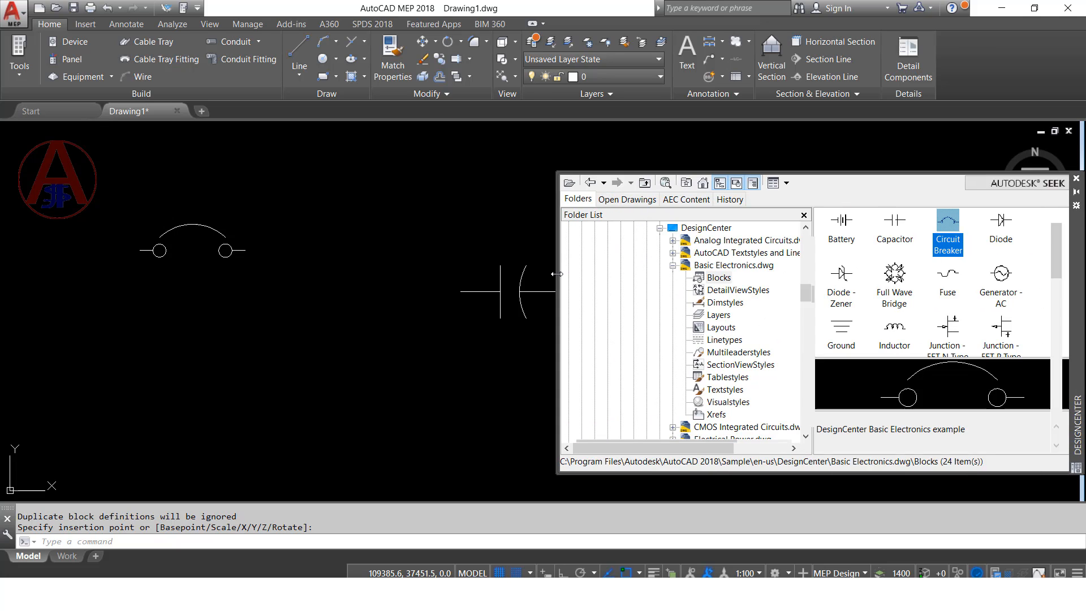
double_click(948, 276)
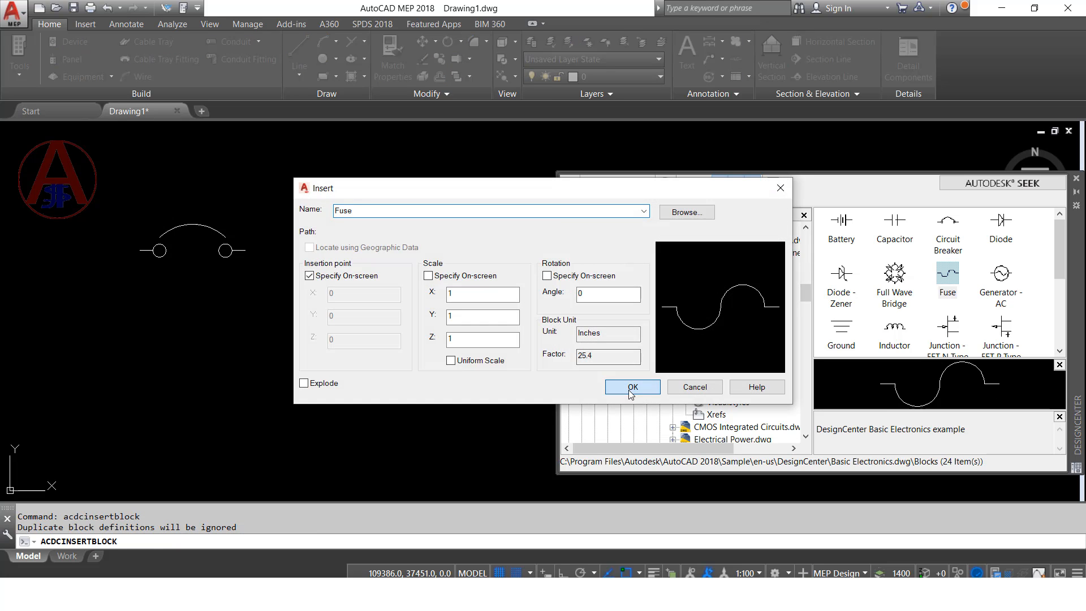
click(631, 390)
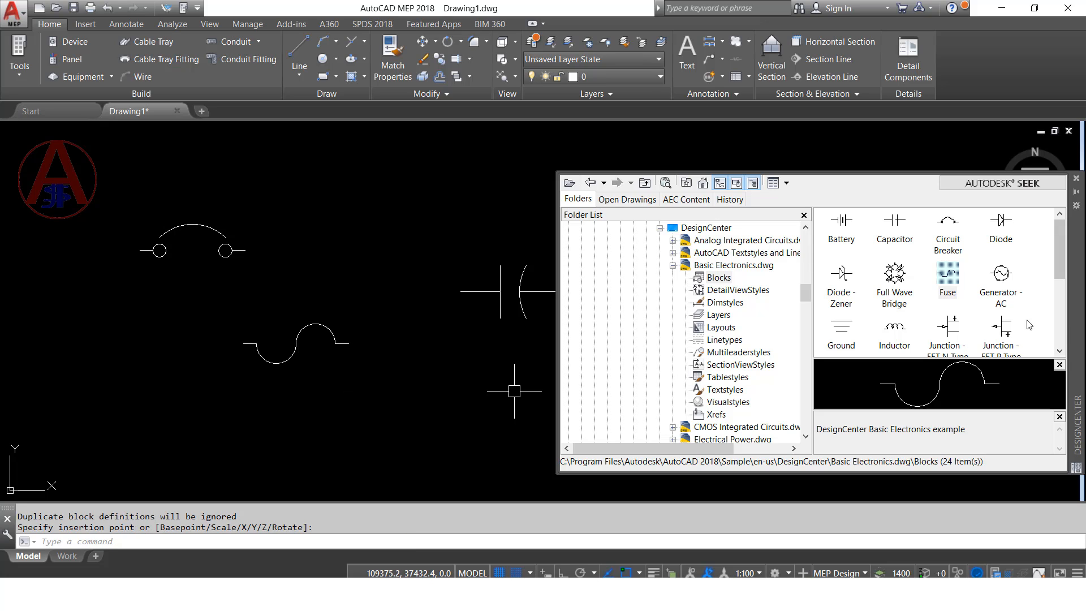
- Insert the Inductor block at scale 1 and rotation 0, to the left of the fuse
double_click(896, 330)
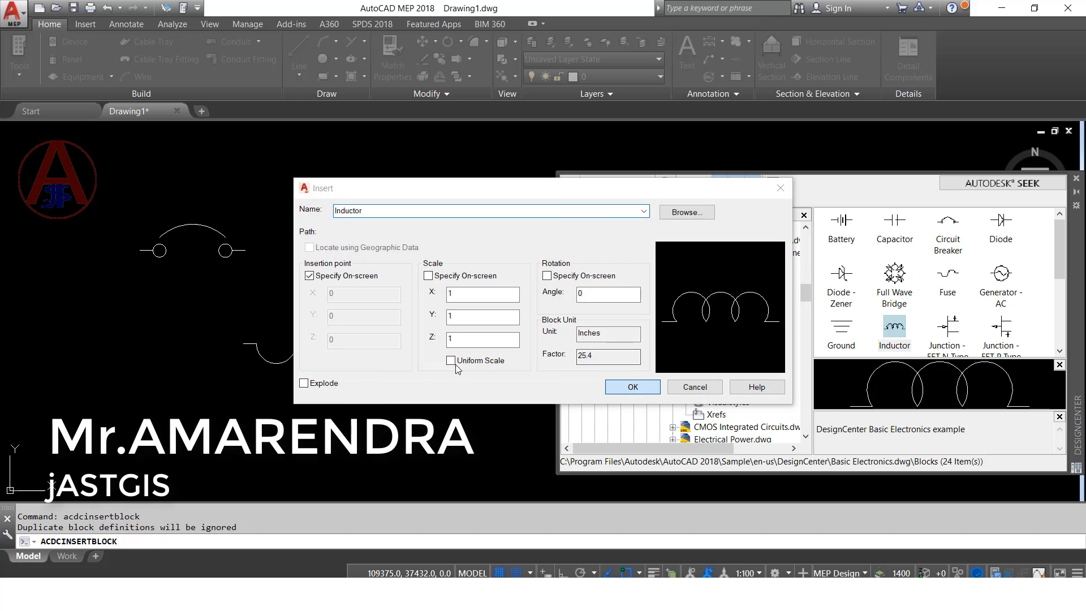
click(630, 388)
click(88, 366)
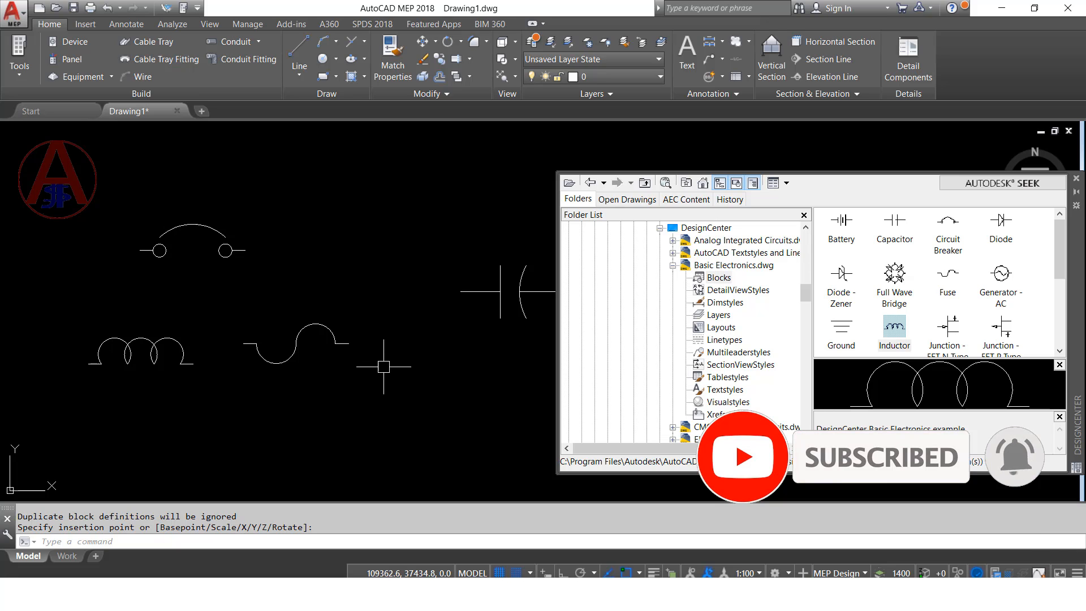
- Draw a vertical line in the free space between the fuse and the capacitor
text(l)
key(Return)
click(389, 323)
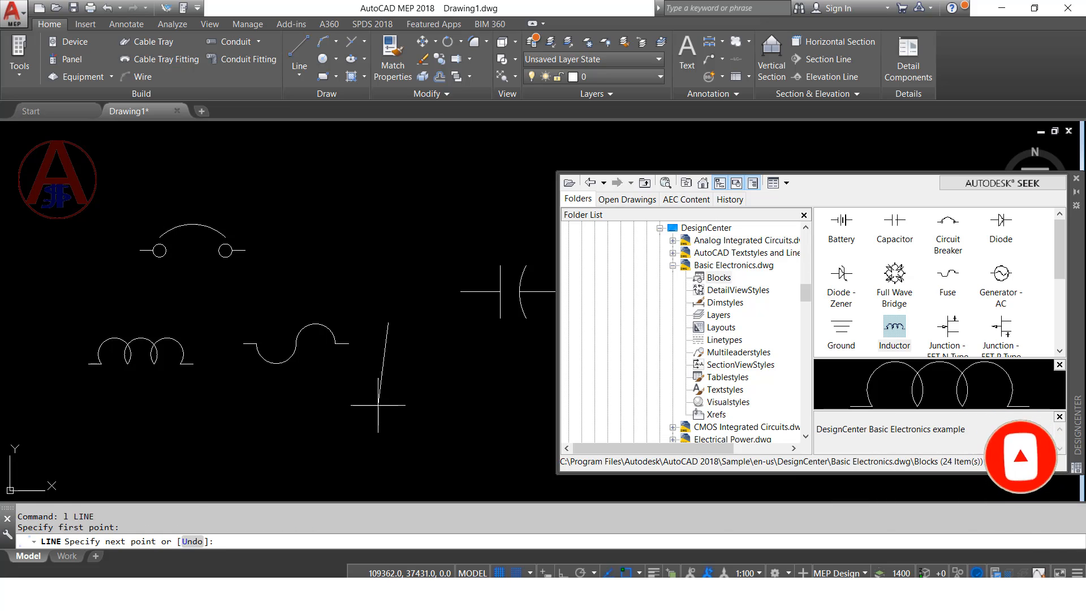
click(388, 416)
key(Return)
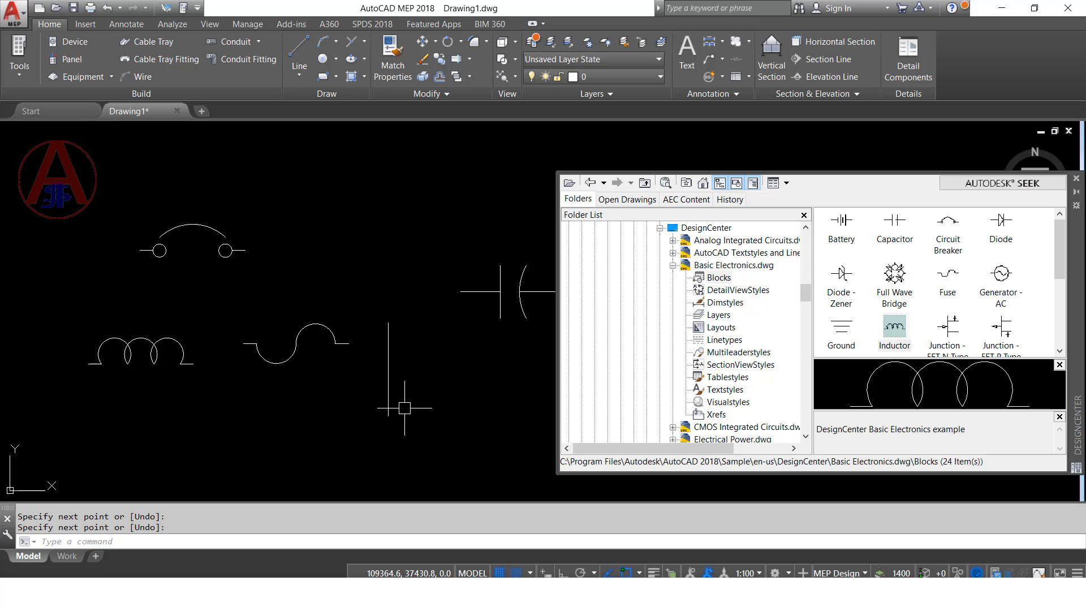
- Move the capacitor by its left lead end onto the lower endpoint of the vertical line
click(500, 298)
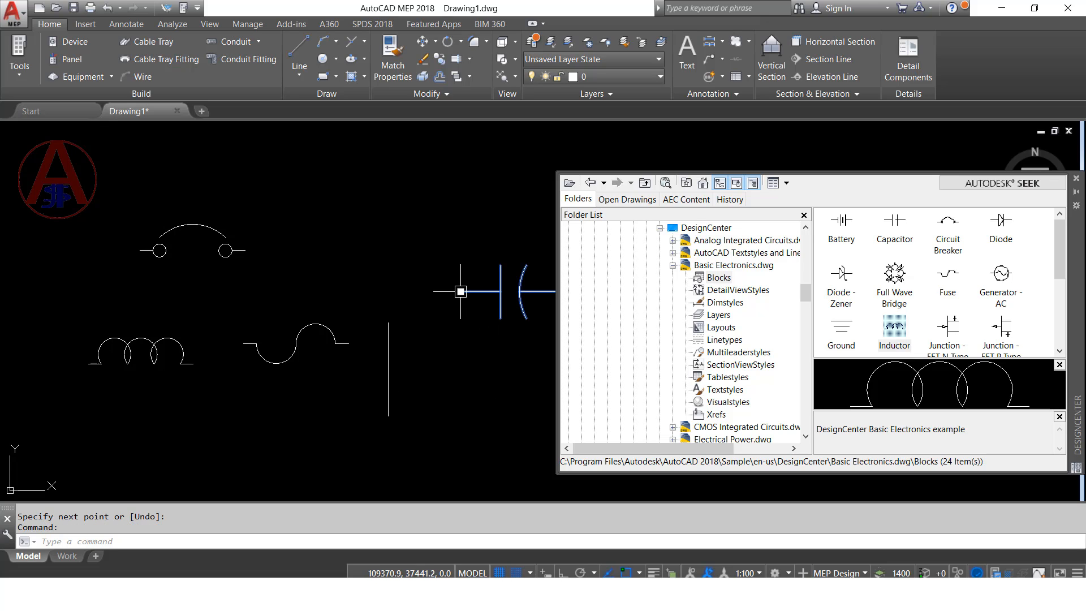
text(m)
key(Return)
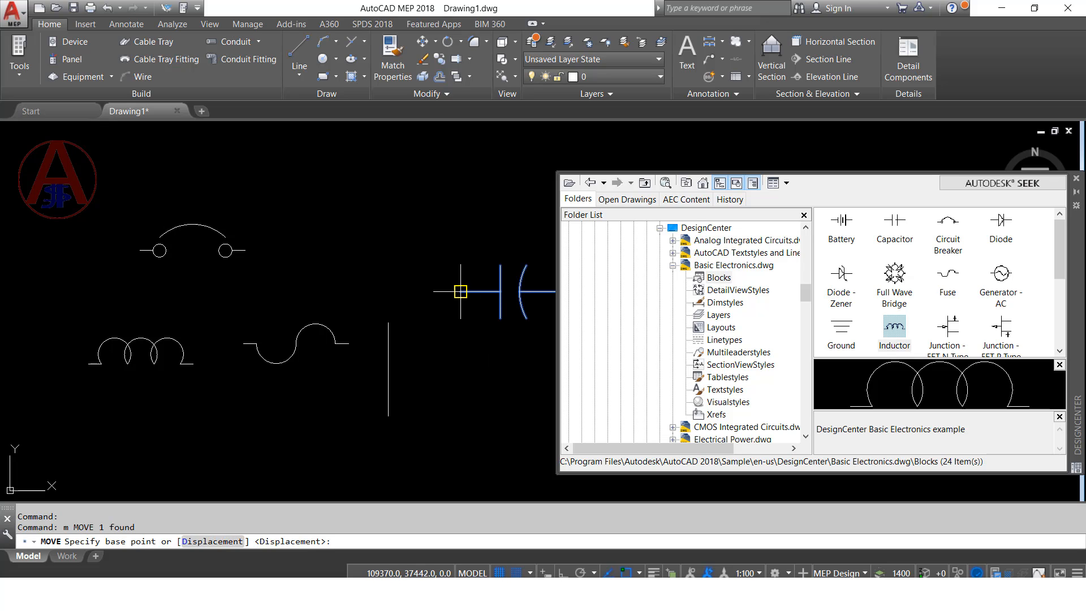
click(460, 292)
click(389, 417)
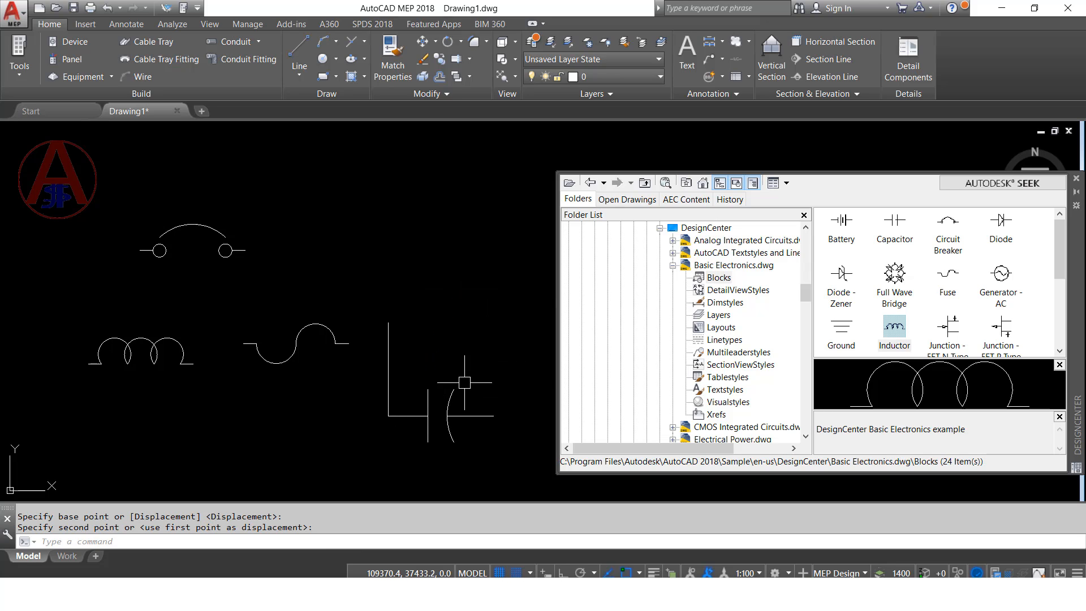
- Rotate the capacitor clockwise to a vertical orientation, with its straight plate above the curved one
text(ro)
key(Return)
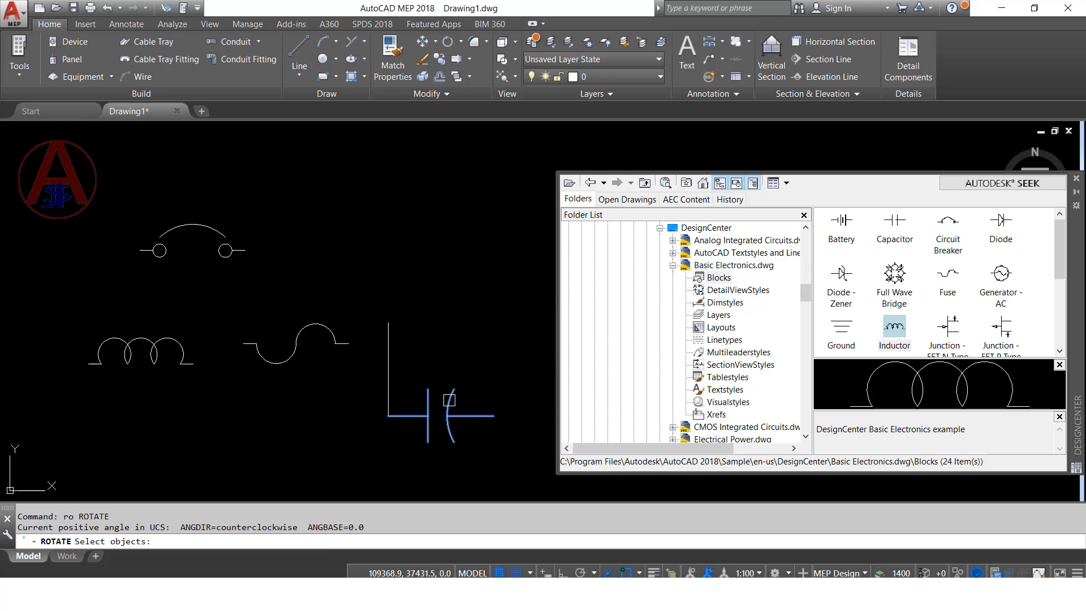
click(472, 416)
key(Return)
click(502, 374)
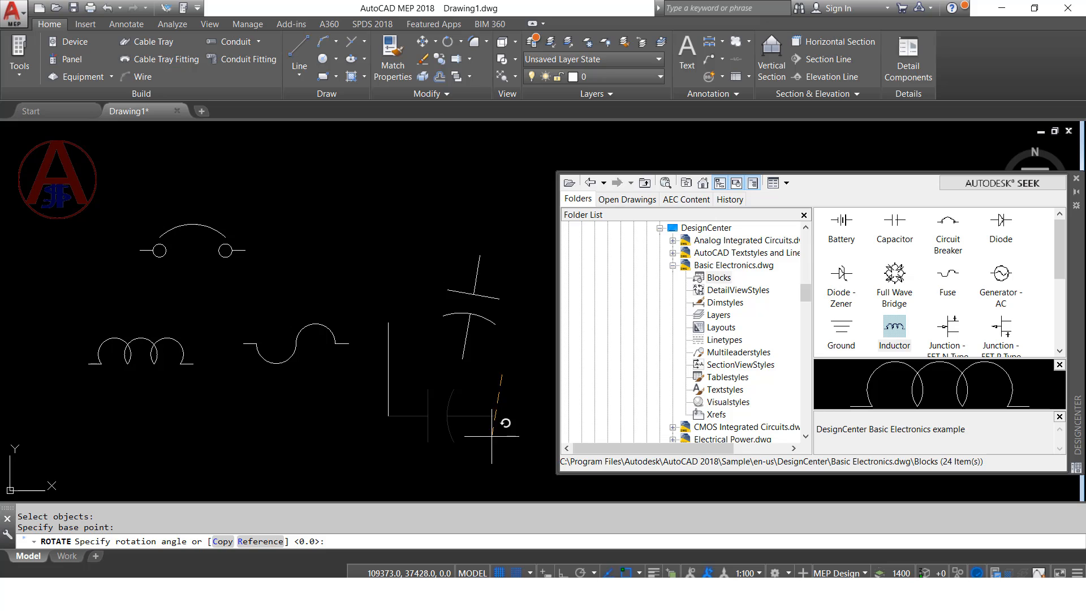
click(504, 396)
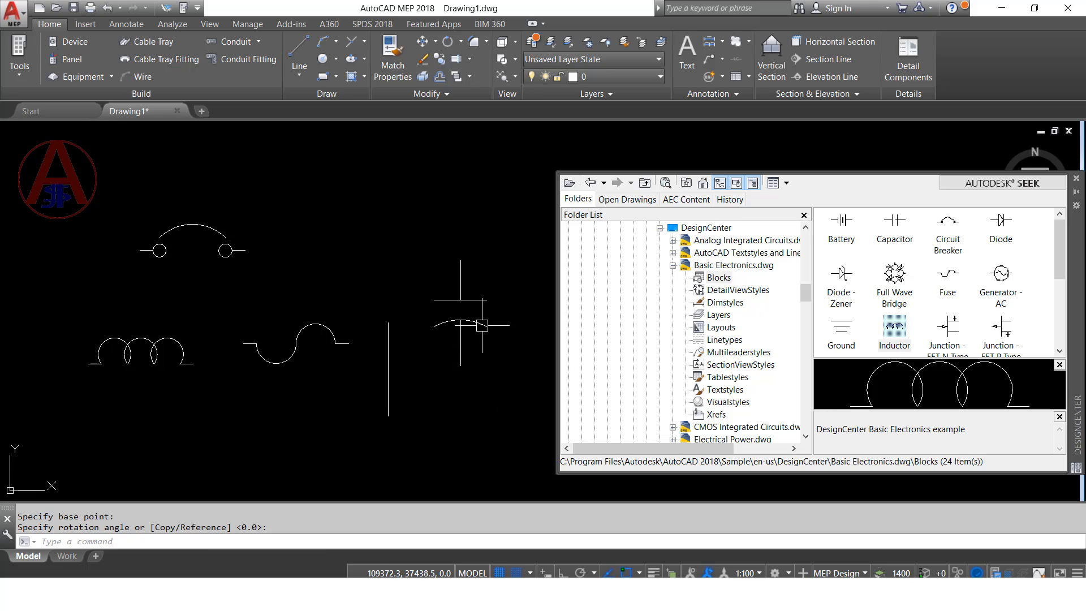
- Reposition the rotated capacitor by its insertion grip so its upper lead meets the line's lower endpoint, and clear the selection
click(481, 300)
click(460, 260)
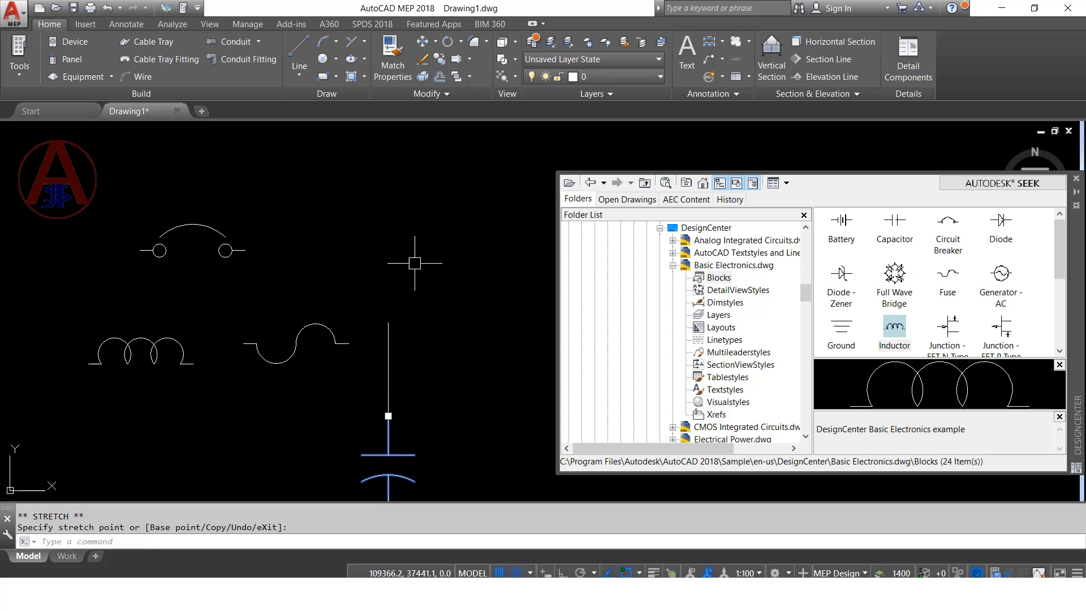
click(451, 361)
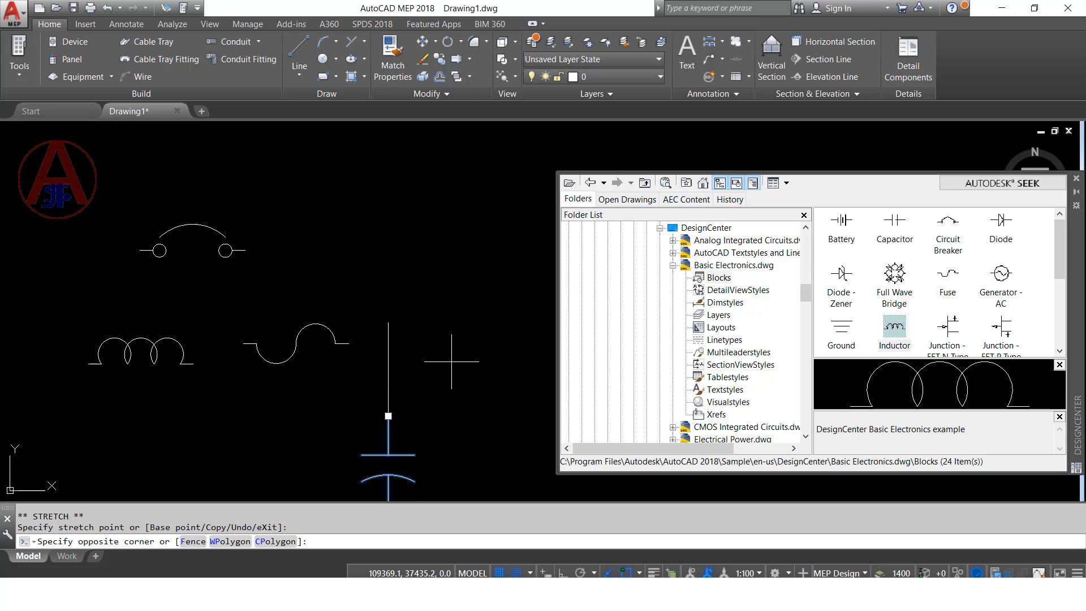
click(458, 393)
key(Escape)
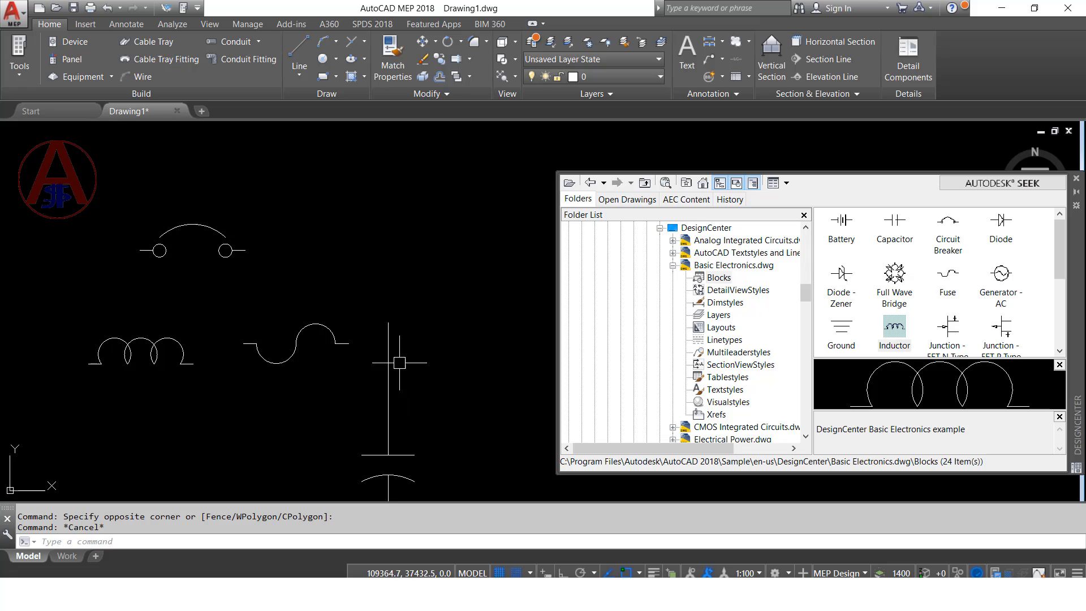
scroll(411, 322, down, 6)
scroll(410, 356, up, 4)
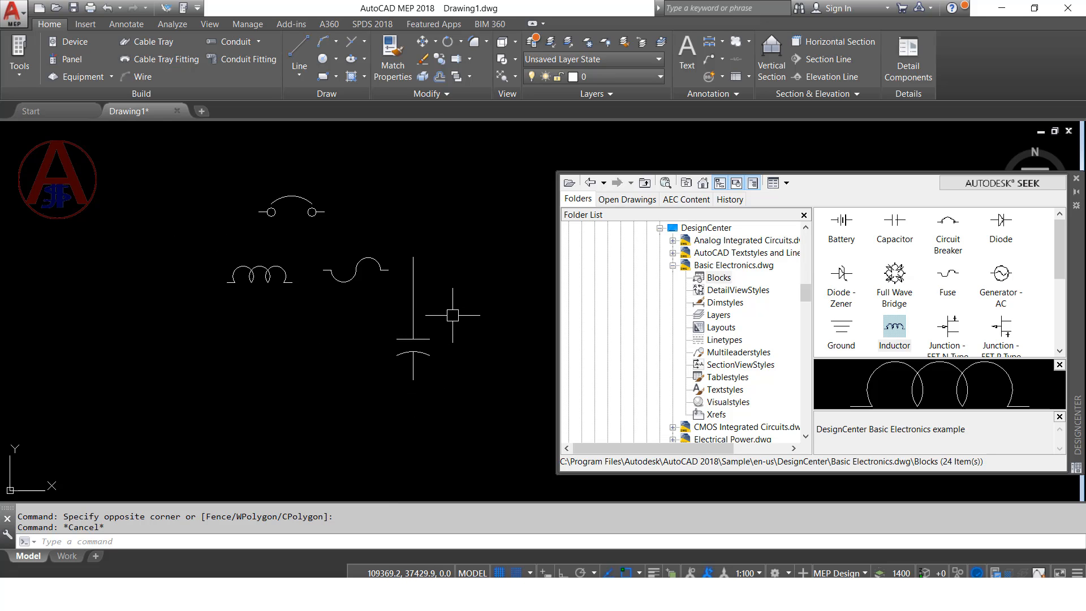
- Collapse Basic Electronics.dwg and show the blocks of HVAC - Heating Ventilation Air Conditioning.dwg
click(673, 265)
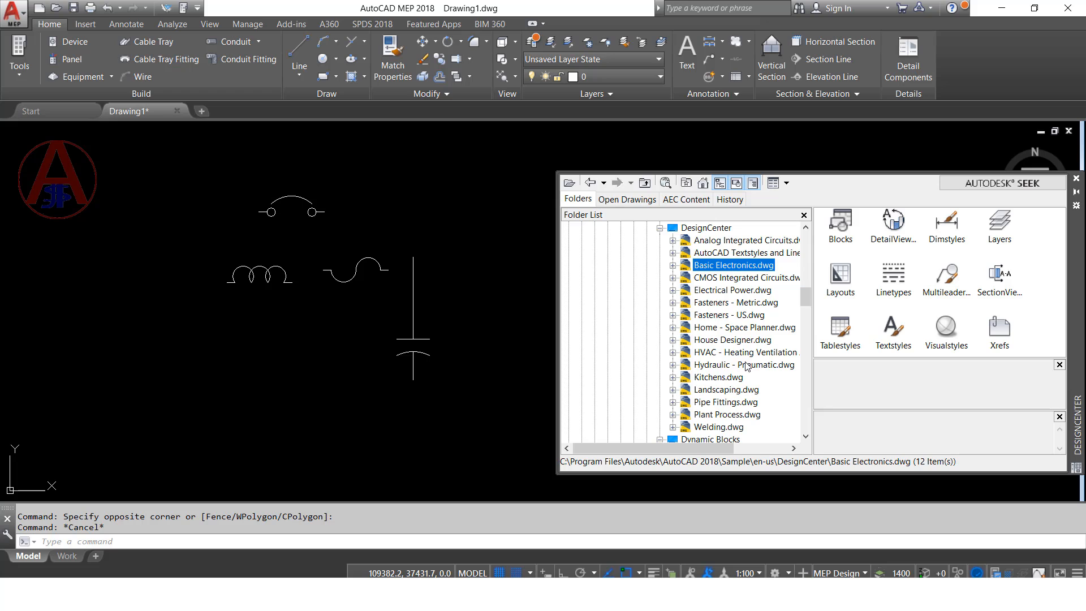
double_click(714, 353)
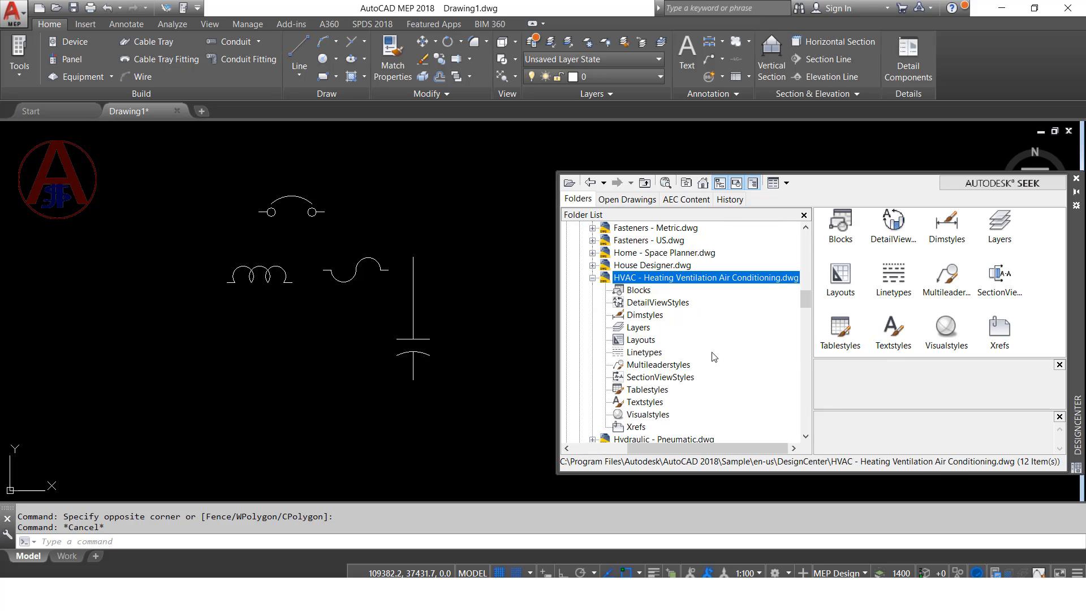
double_click(842, 239)
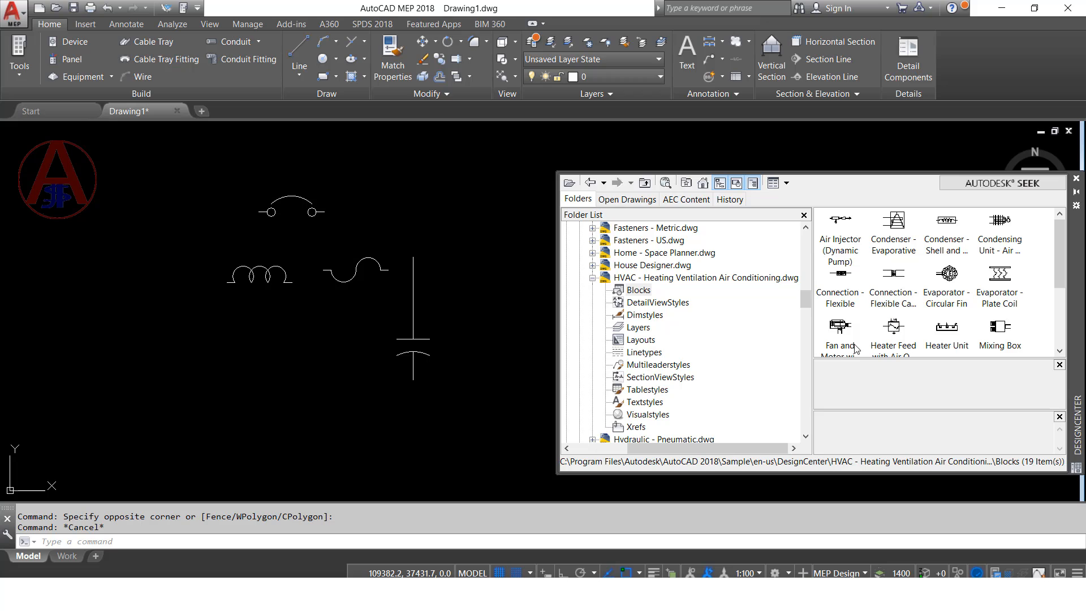
- Insert the Heater Unit block from the HVAC sample drawing into the drawing area beside the palette
scroll(878, 332, down, 1)
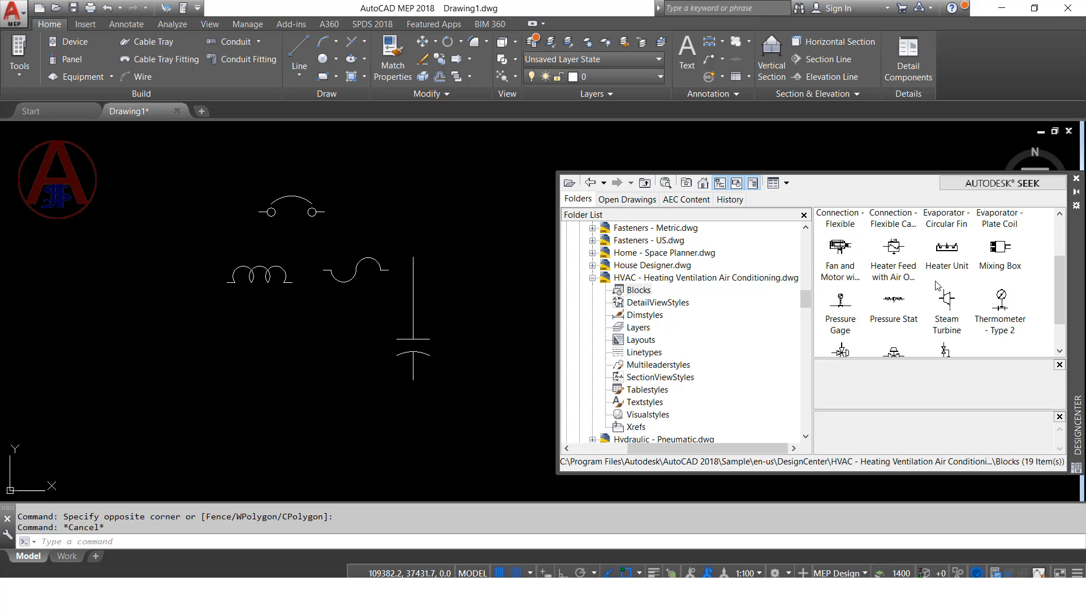
double_click(955, 253)
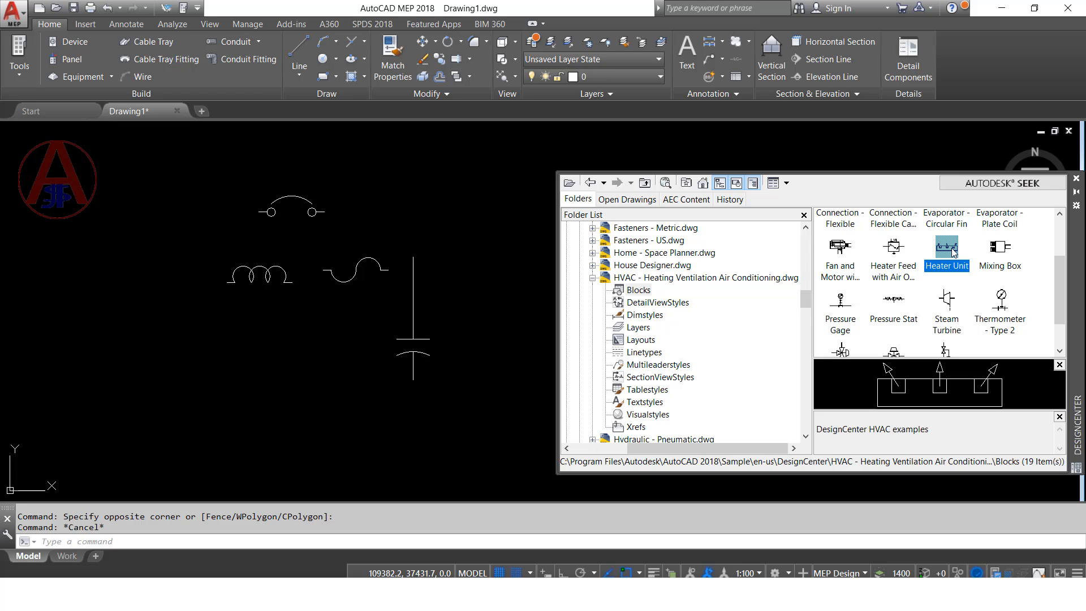
click(633, 387)
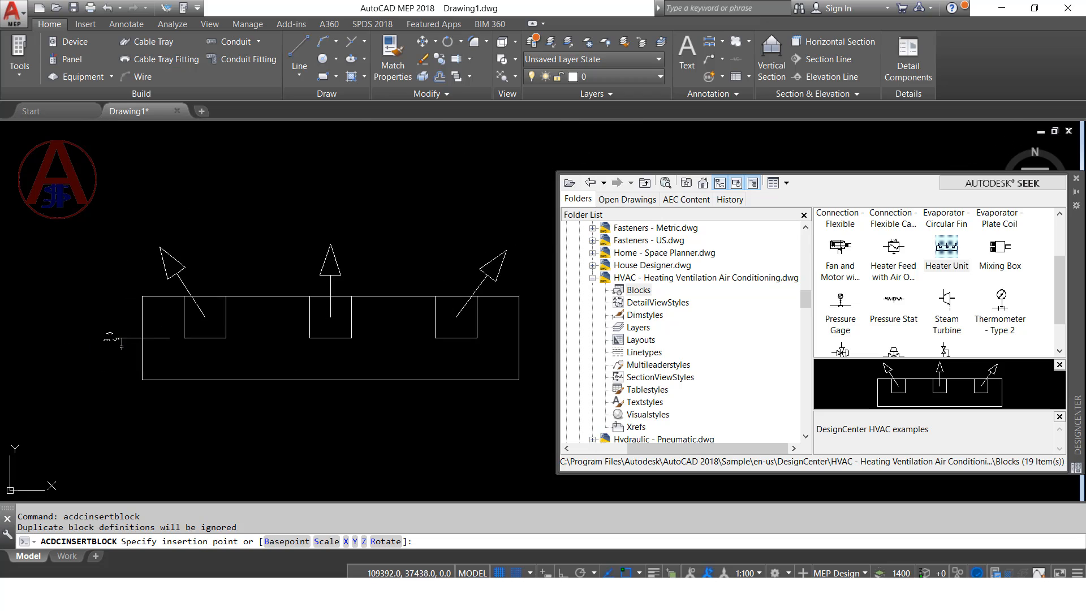
click(299, 321)
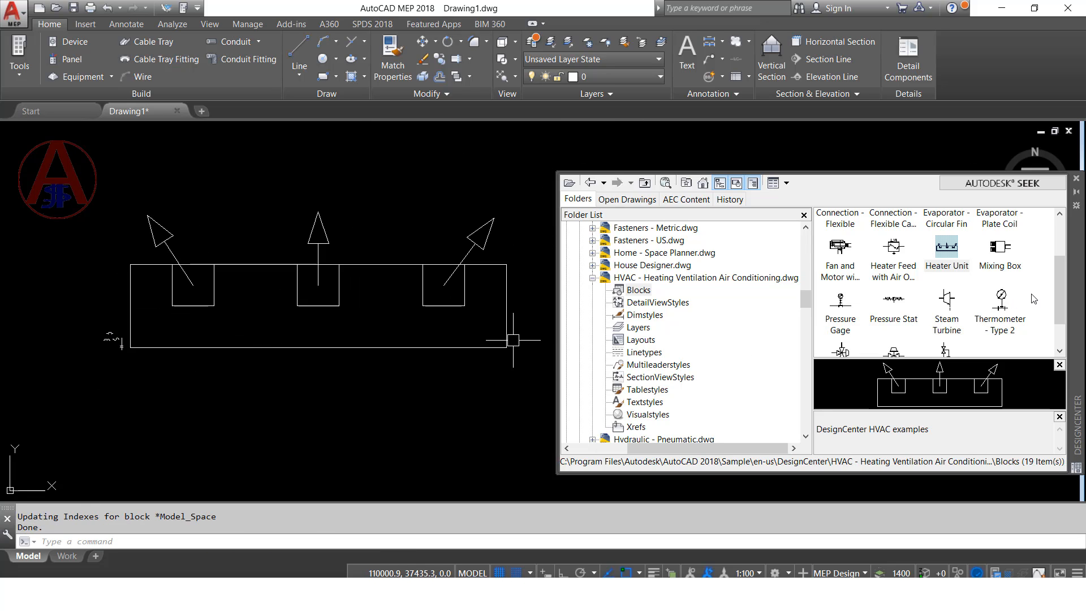
- Insert the Thermometer - Type 2 block with default settings, its base just below the heater unit's right end
double_click(1001, 303)
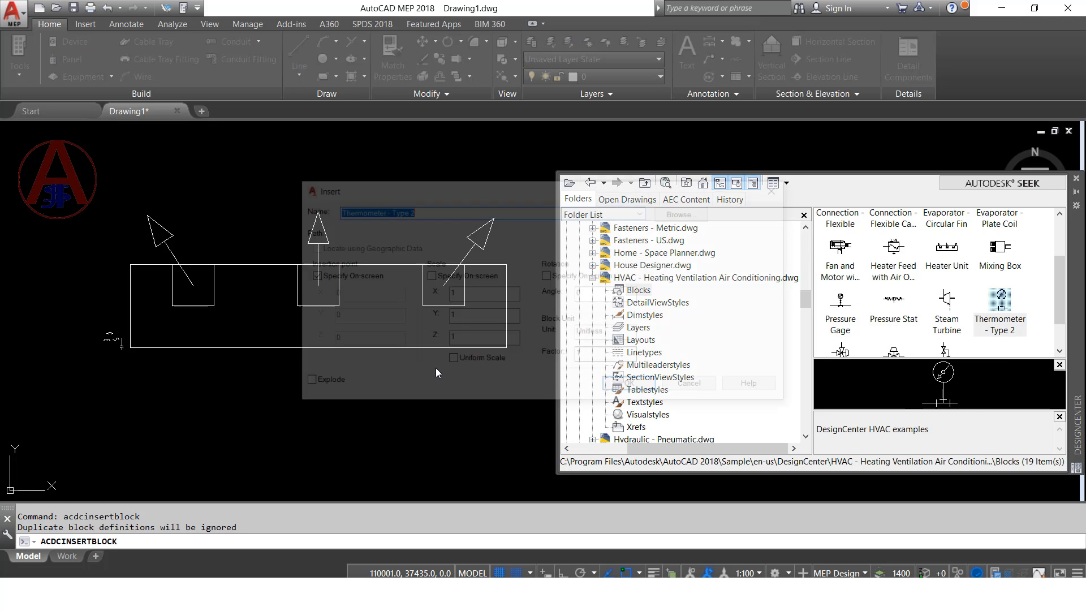
click(633, 387)
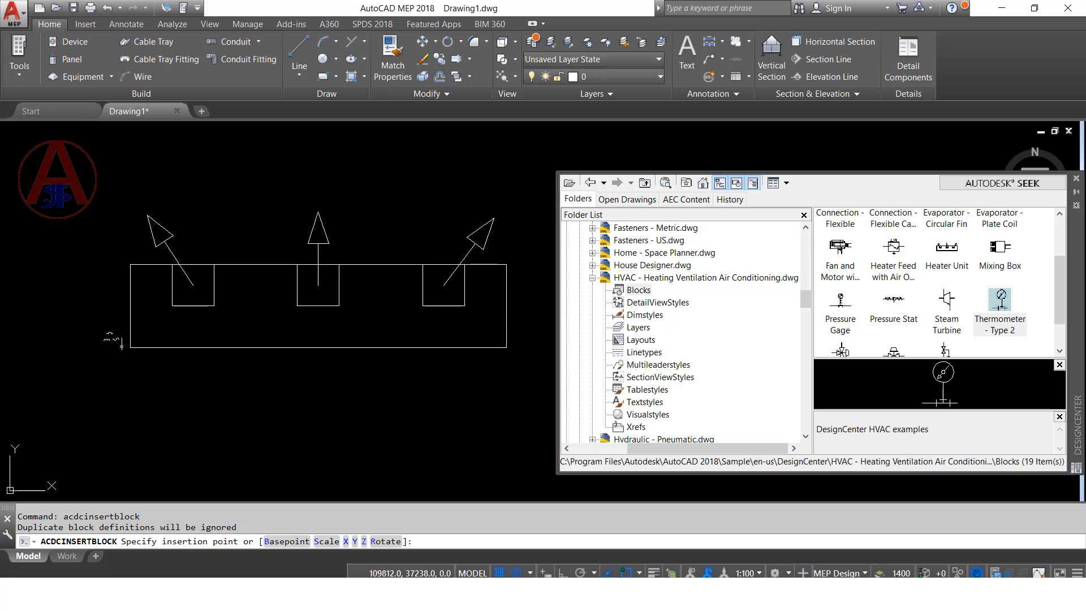
click(397, 461)
scroll(891, 318, up, 1)
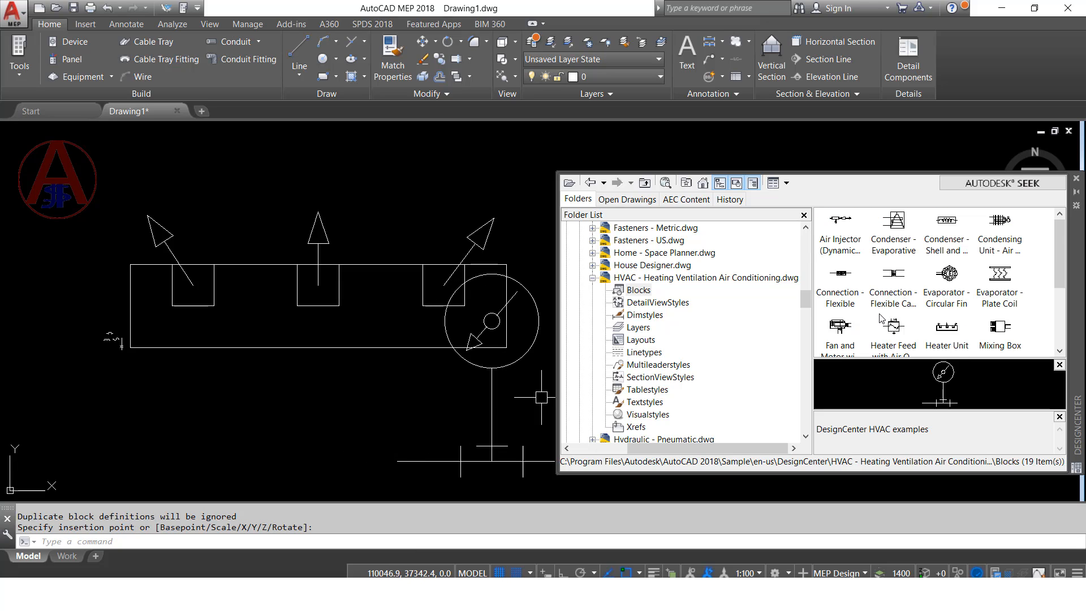
- Collapse the HVAC, Electrical - Imperial and Electrical - Metric drawings in the DesignCenter folder tree
click(592, 279)
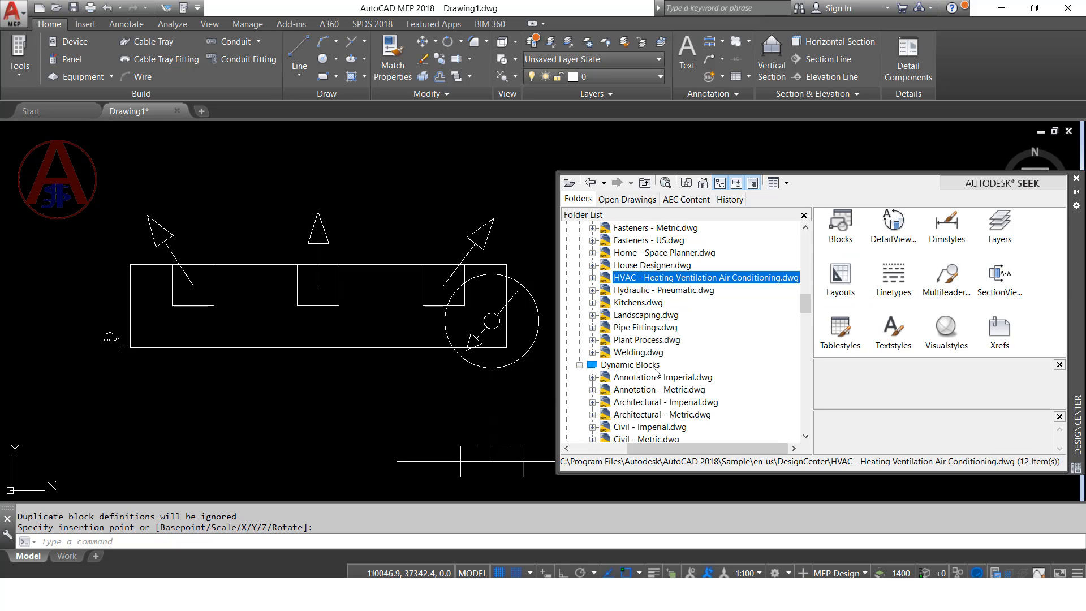
scroll(655, 373, down, 1)
scroll(645, 391, down, 4)
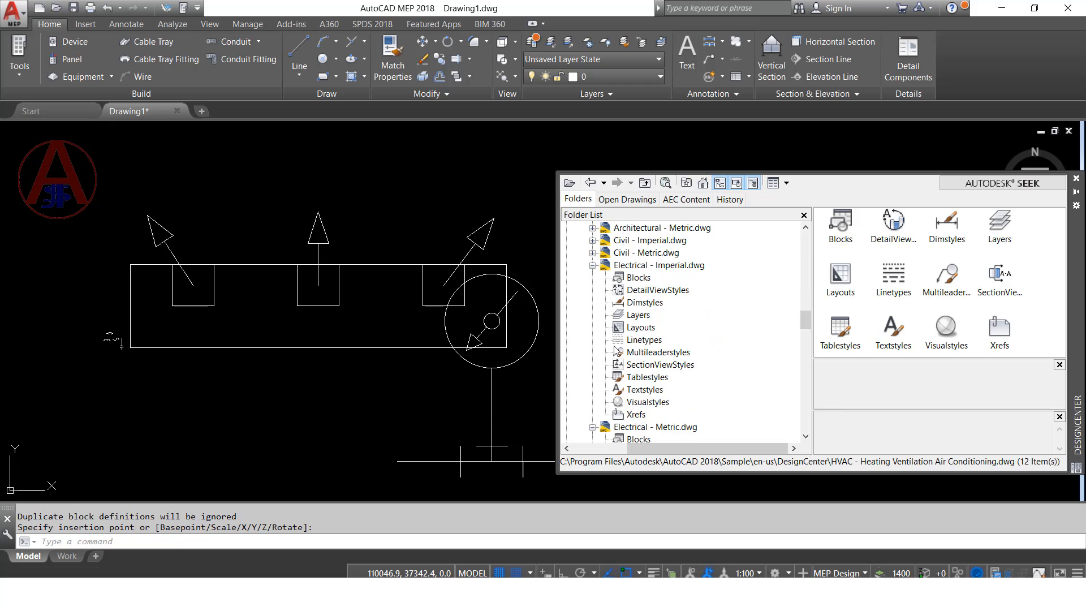
click(592, 265)
click(592, 278)
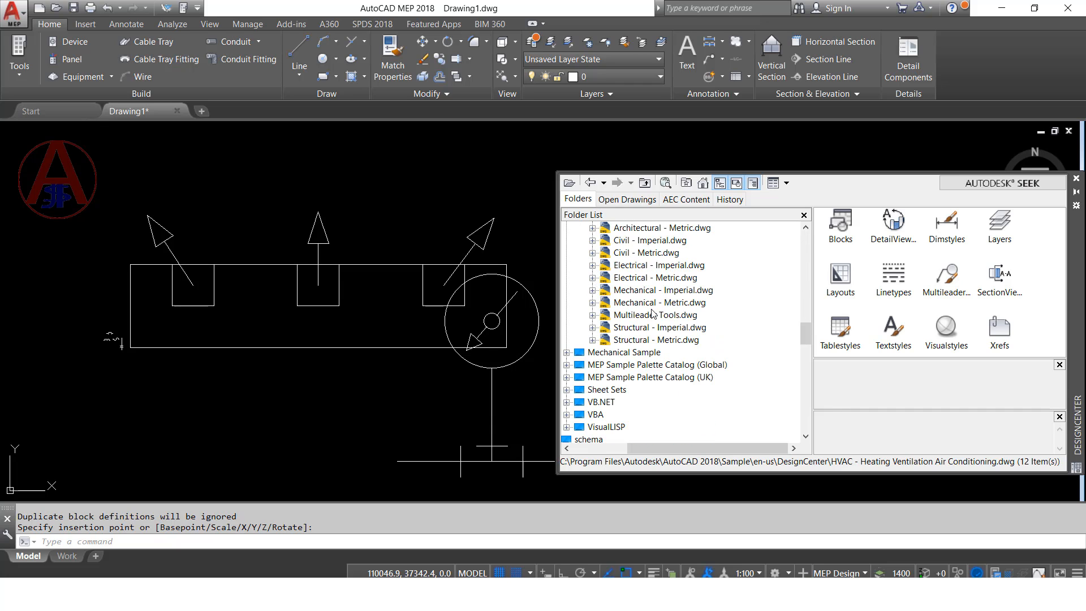
- Show the blocks of Mechanical - Imperial.dwg and preview the _ClosedBlank and Switch - Imperial blocks
double_click(651, 291)
click(638, 291)
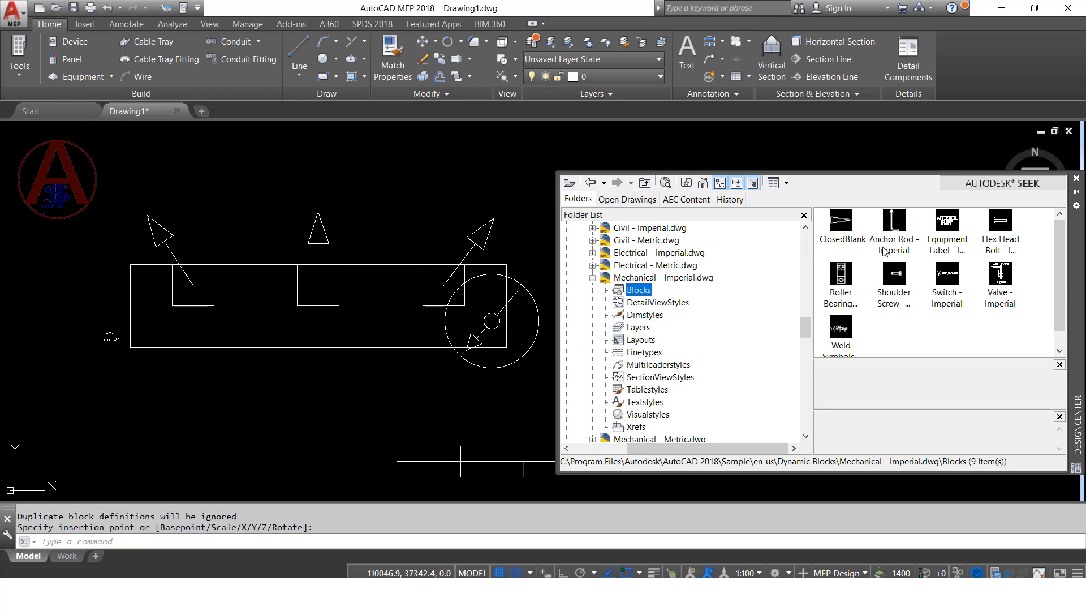
click(851, 233)
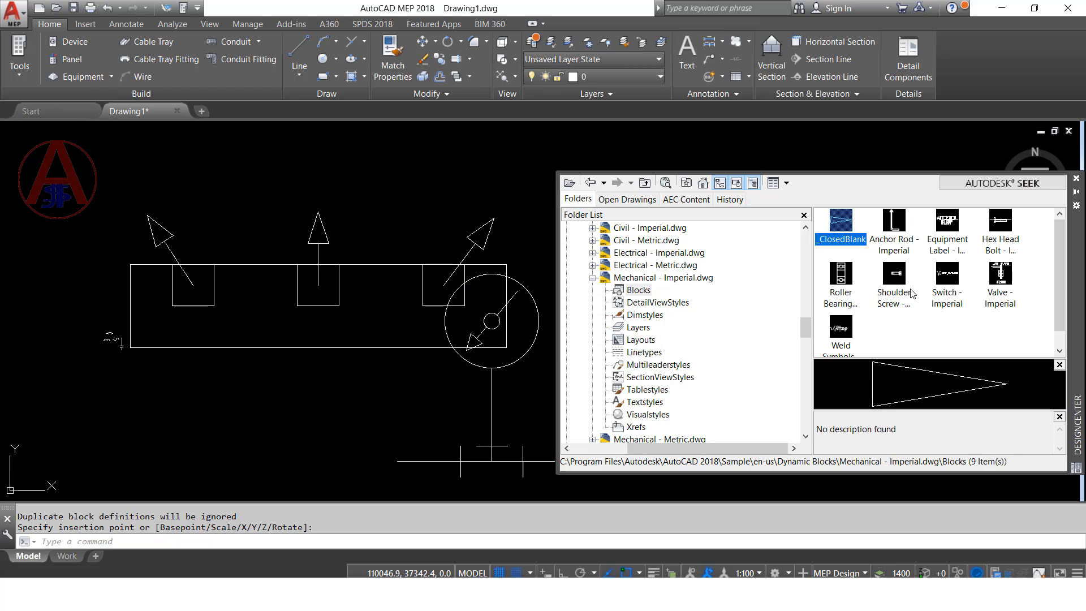
click(948, 277)
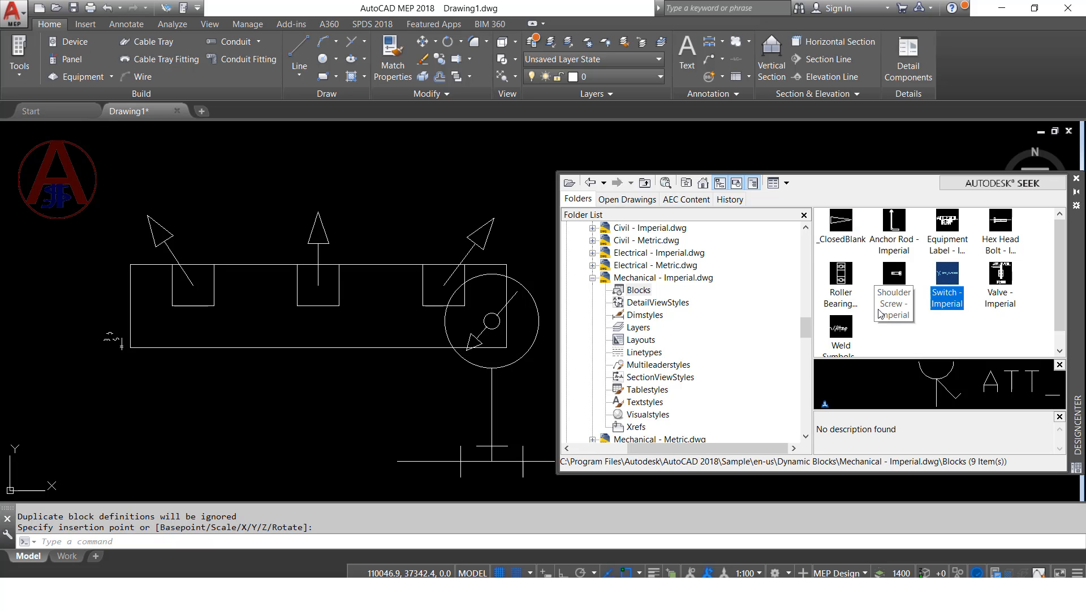
scroll(883, 300, down, 1)
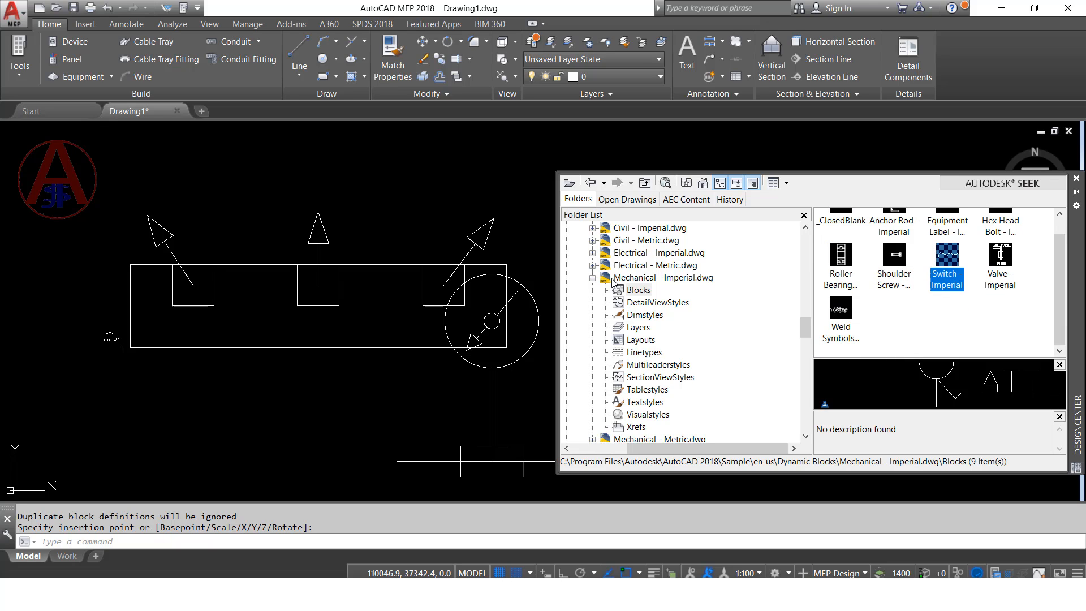
- Collapse Mechanical - Imperial.dwg, view the blocks of Mechanical - Metric.dwg, and collapse that drawing as well
click(593, 278)
double_click(659, 291)
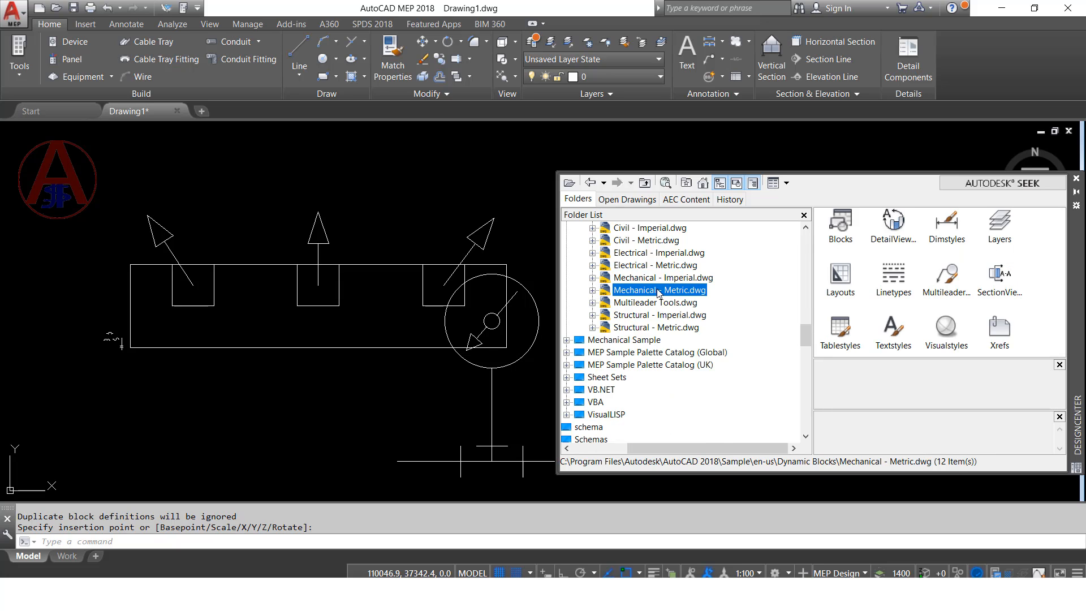
double_click(841, 237)
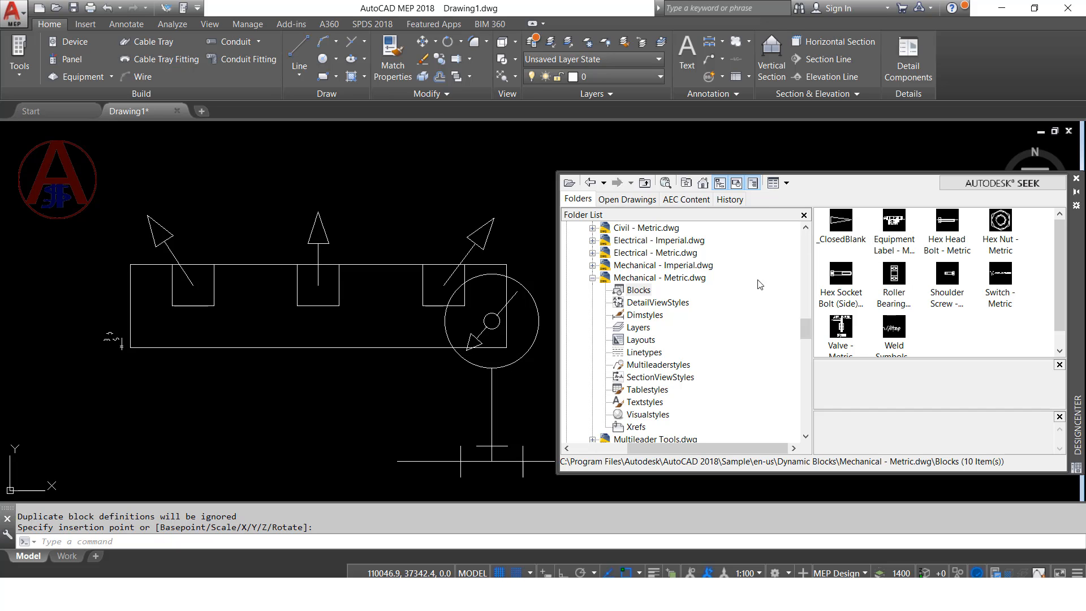
click(593, 278)
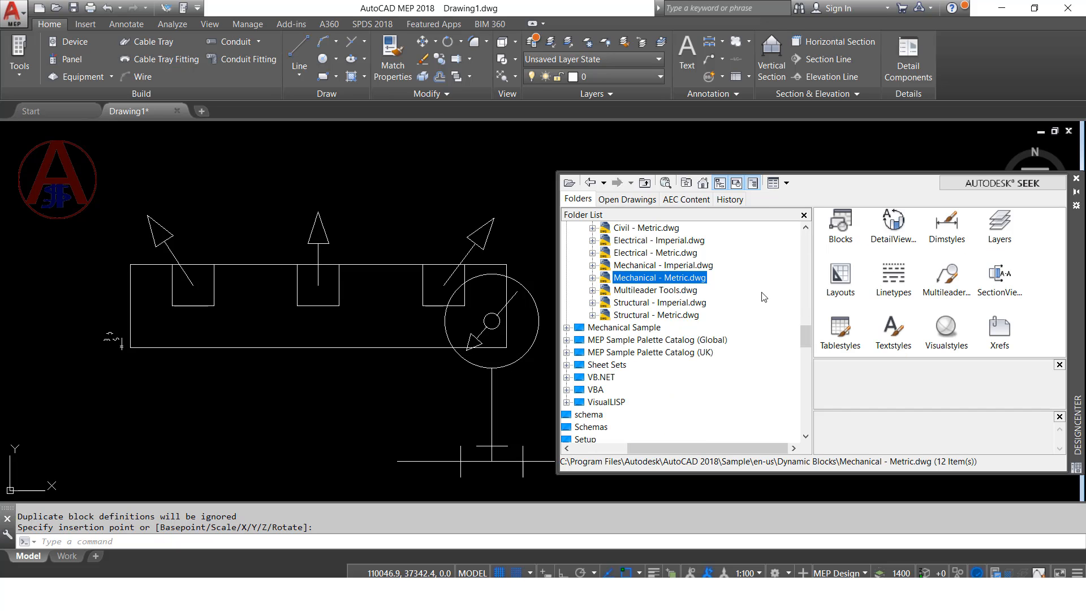
- Show the blocks of Structural - Imperial.dwg and insert the I Beam - Imperial block below the heater unit
double_click(652, 304)
click(639, 289)
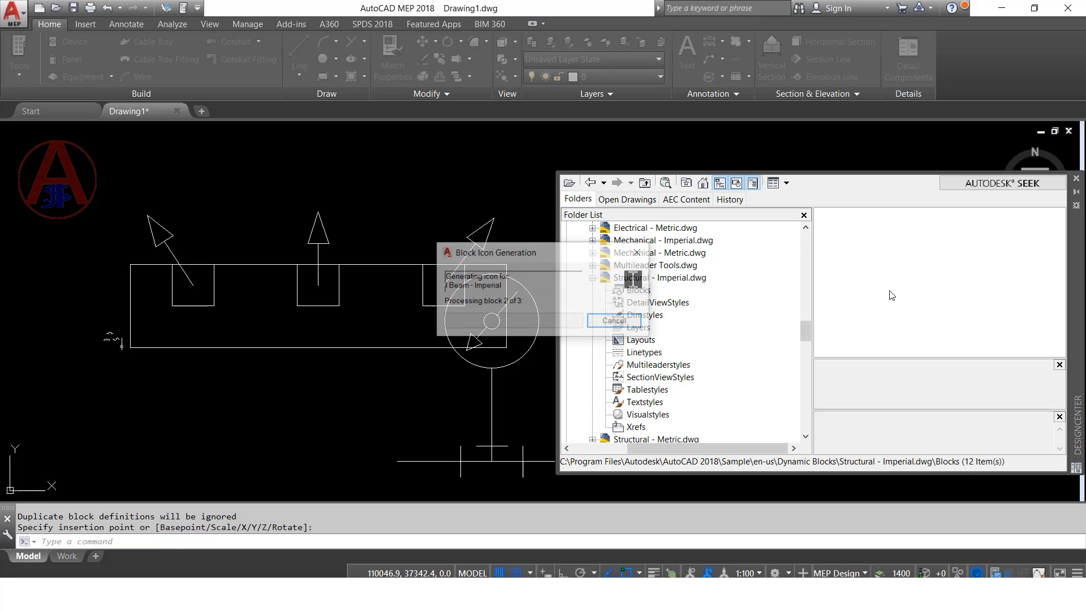
click(892, 252)
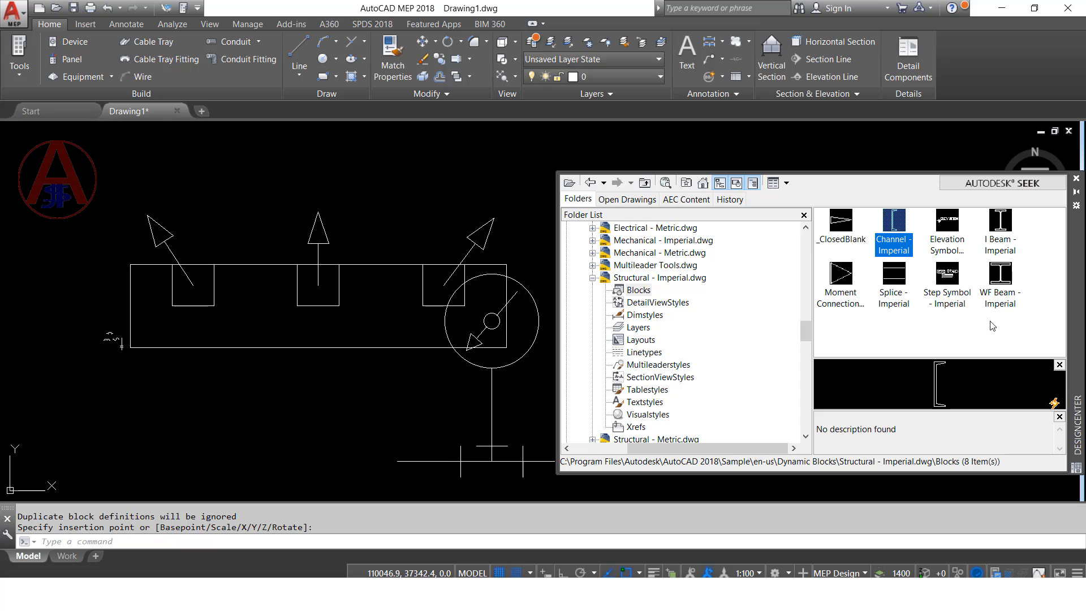
mouse_move(1000, 231)
mouse_down()
mouse_move(317, 436)
mouse_move(345, 434)
mouse_up()
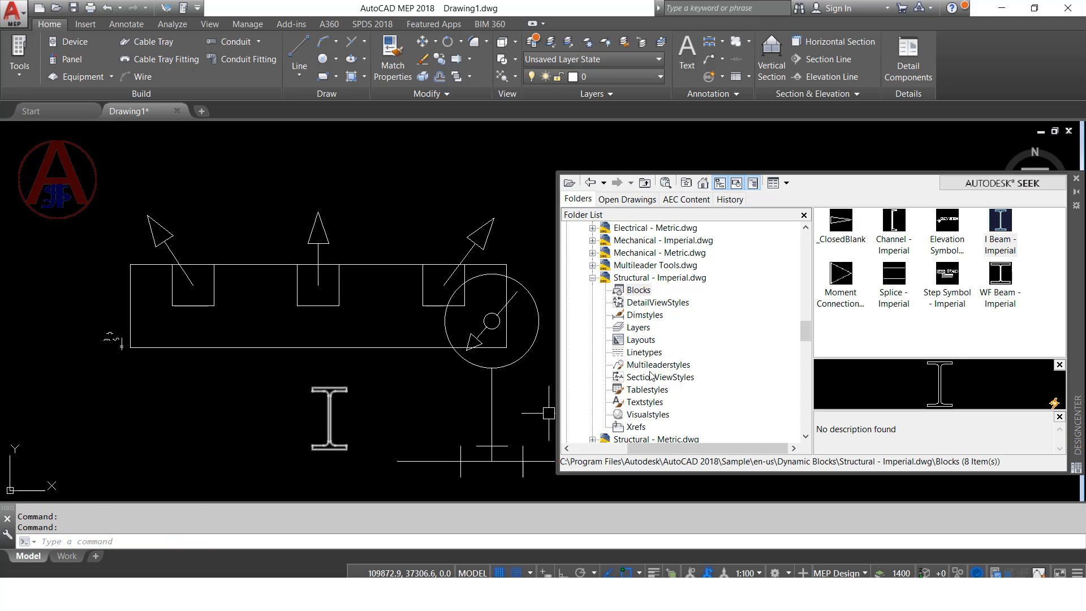
- Collapse Structural - Imperial.dwg and show the blocks of House Designer.dwg
click(593, 278)
scroll(594, 280, up, 4)
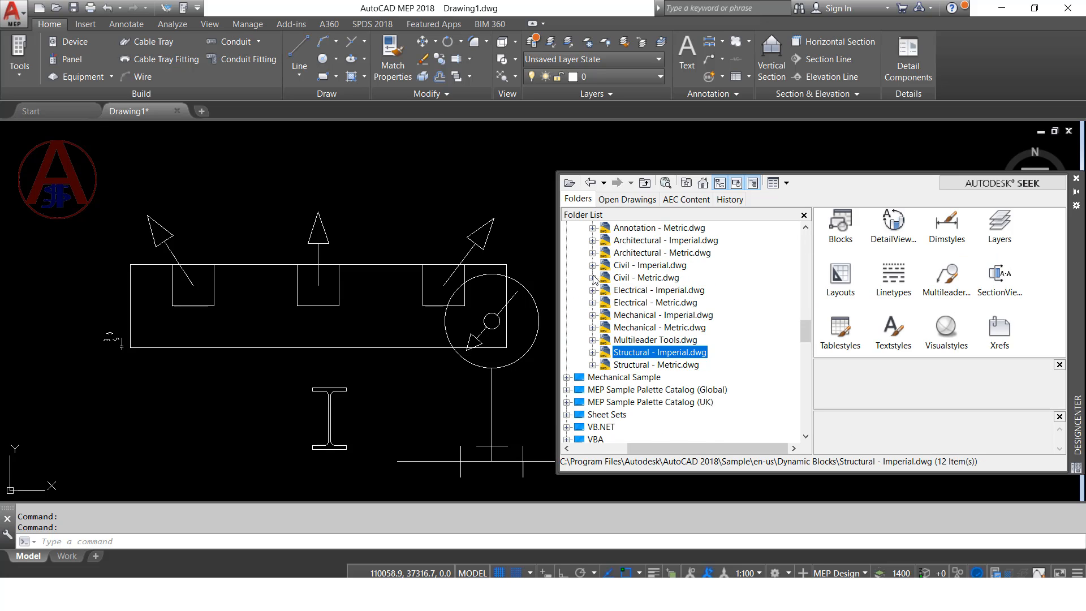
scroll(597, 291, up, 1)
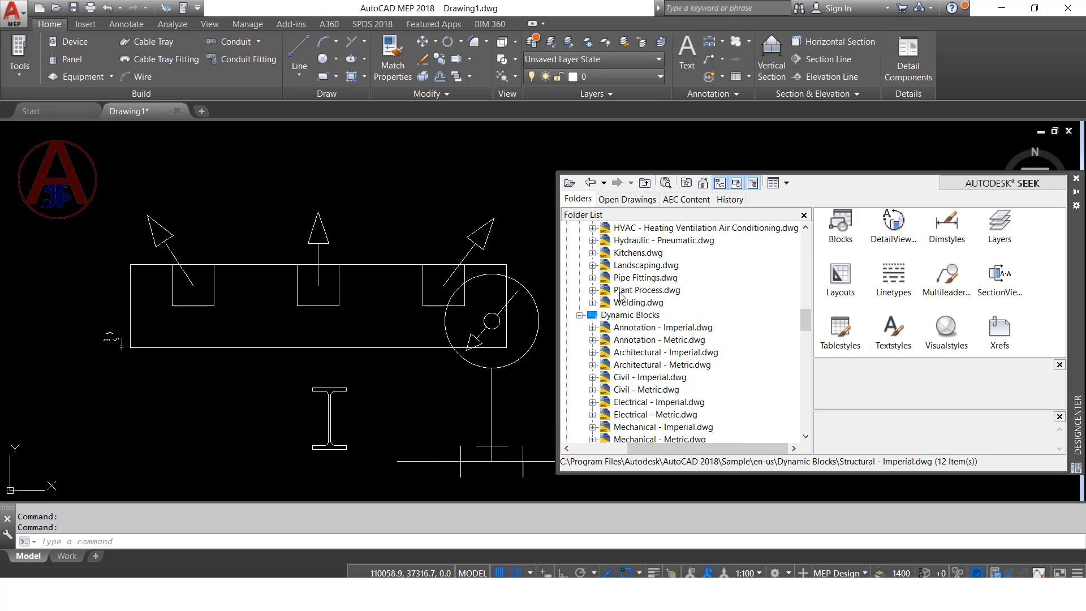
scroll(660, 298, up, 1)
click(641, 255)
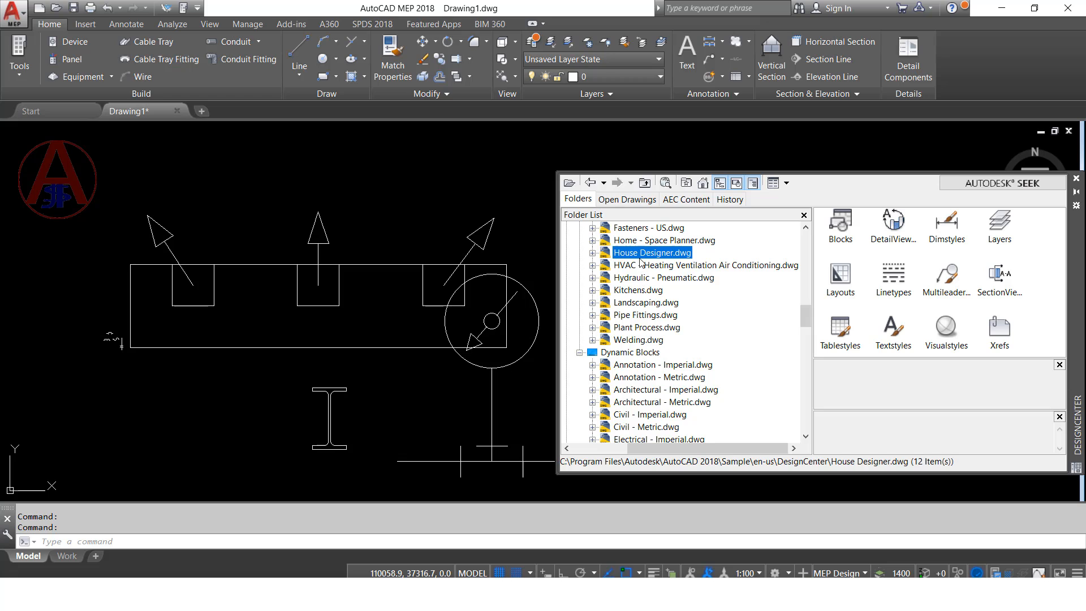
double_click(641, 255)
double_click(832, 231)
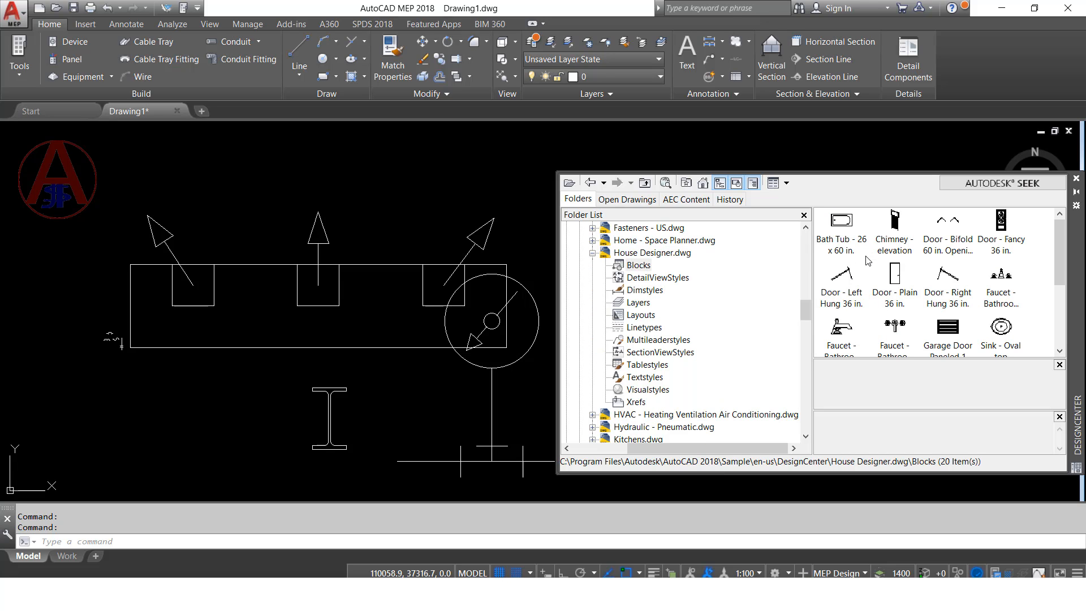
- Insert the Sink - Pedestal elevation block over the left part of the heater unit
scroll(871, 274, down, 3)
scroll(936, 290, down, 2)
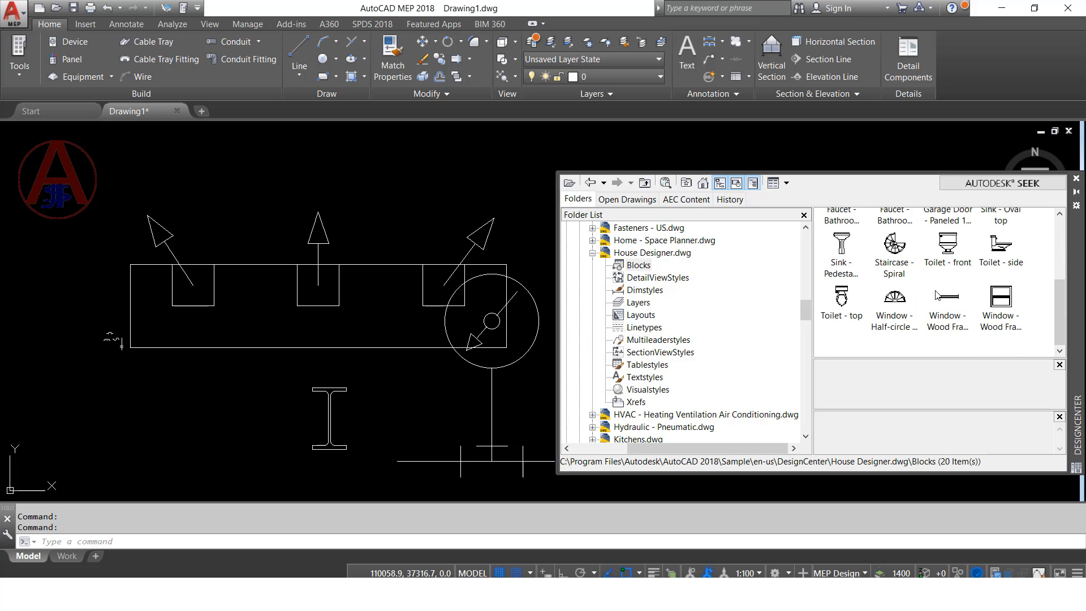
click(844, 258)
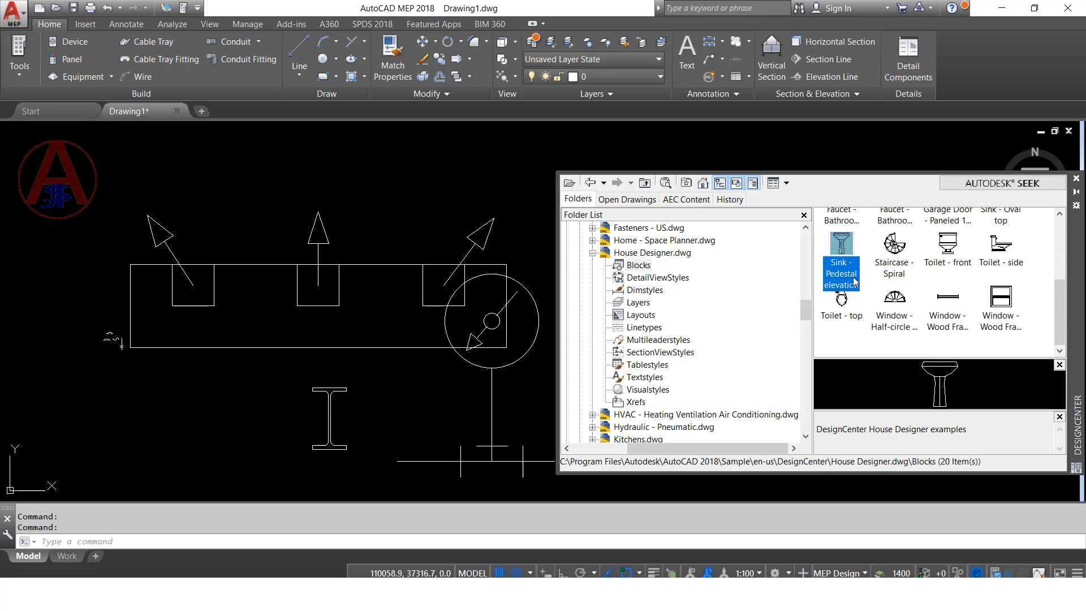
mouse_move(522, 377)
mouse_down()
mouse_move(195, 439)
mouse_move(179, 416)
mouse_up()
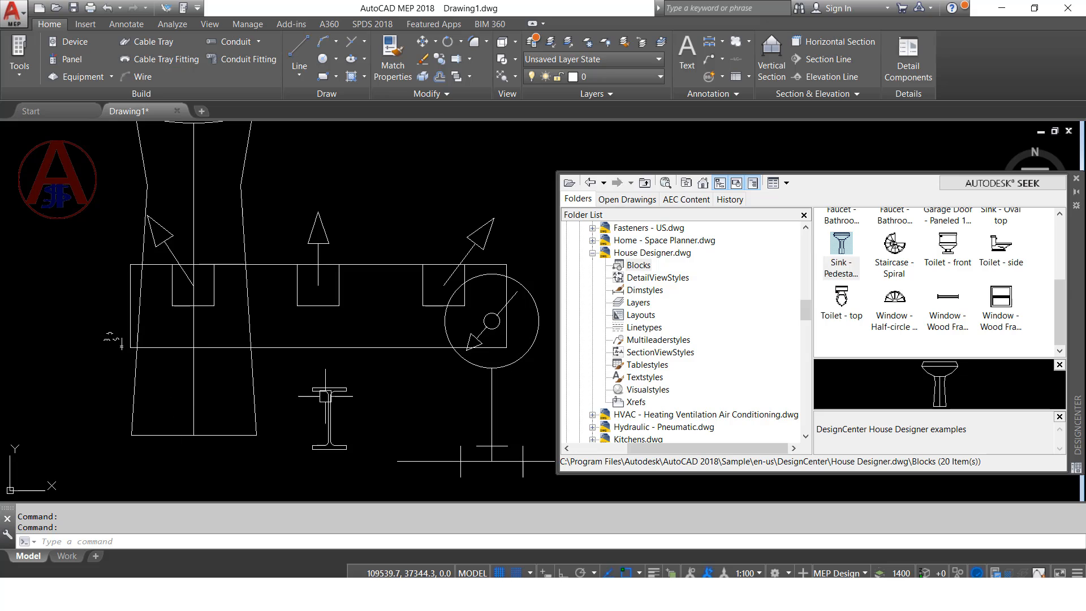
- Insert the Window - Wood Frame 36 x 36 in. block to the right of the pedestal sink and heater unit
click(997, 331)
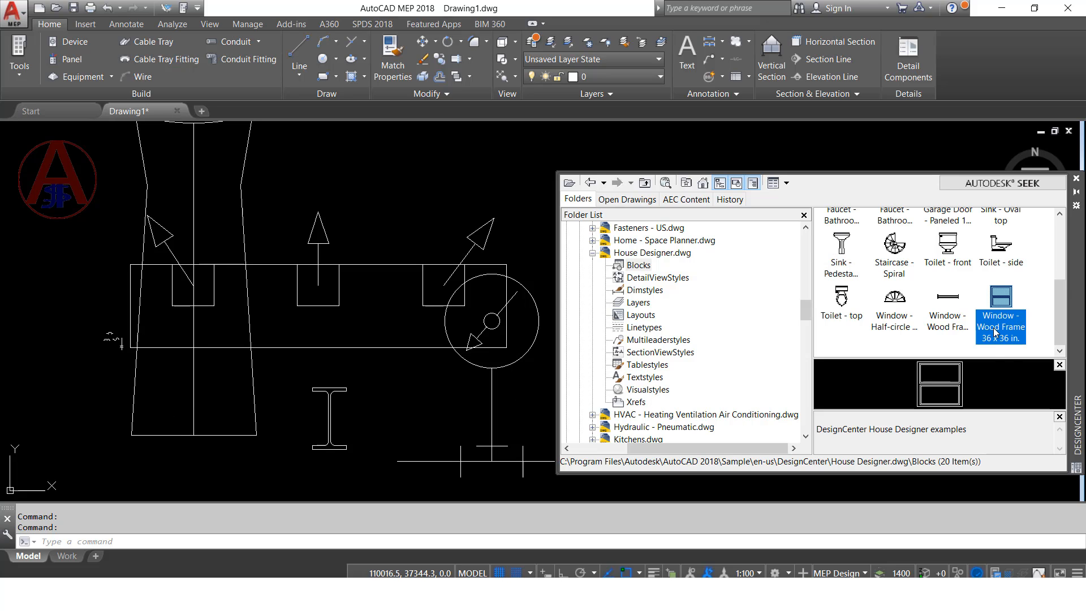
mouse_move(929, 321)
mouse_down()
mouse_move(372, 229)
mouse_move(424, 283)
mouse_move(445, 287)
mouse_up()
scroll(263, 267, down, 5)
scroll(348, 227, up, 2)
click(364, 232)
- Insert the Door - Fancy 36 in. block to the right of the wood frame window
scroll(962, 311, up, 3)
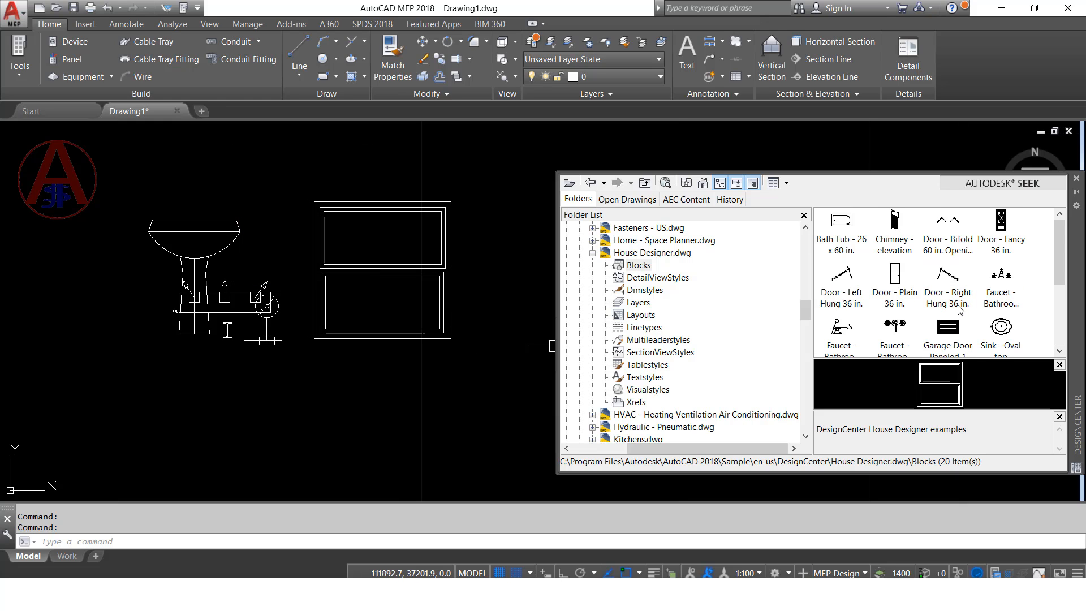
click(1001, 241)
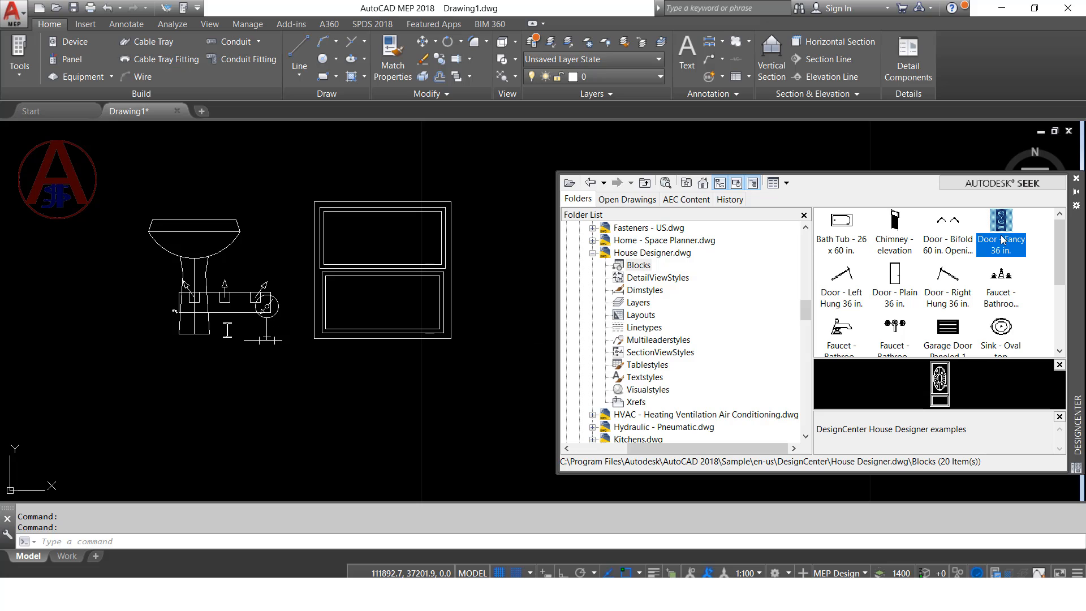
mouse_move(992, 242)
mouse_down()
mouse_move(386, 447)
mouse_move(461, 447)
mouse_up()
- Insert the bathroom faucet block with two round handles below the sink and the Door - Plain 36 in. block left of the sink
scroll(861, 336, down, 3)
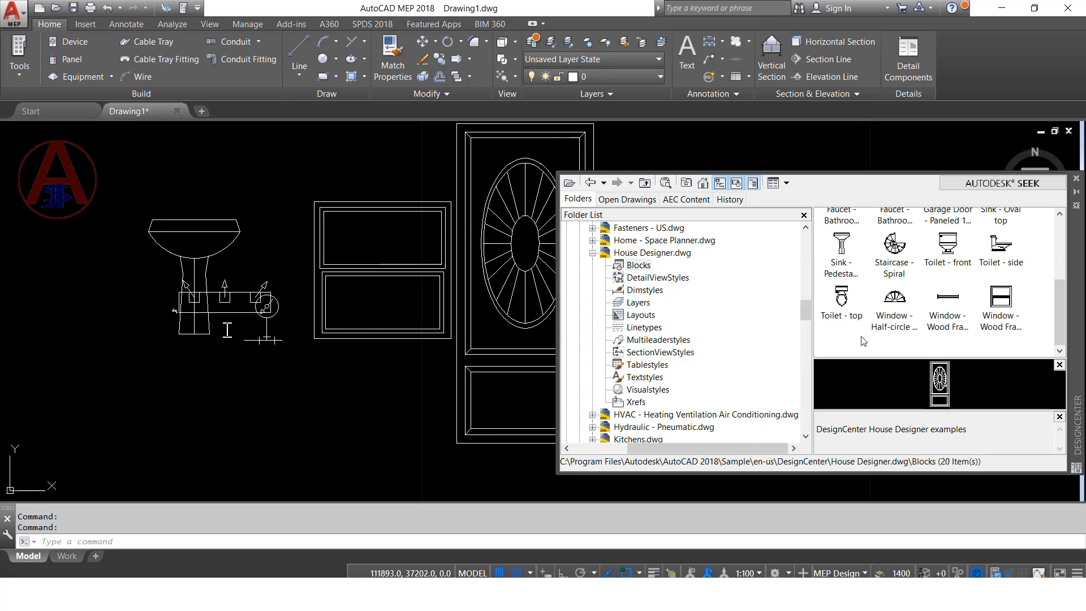
scroll(883, 313, up, 2)
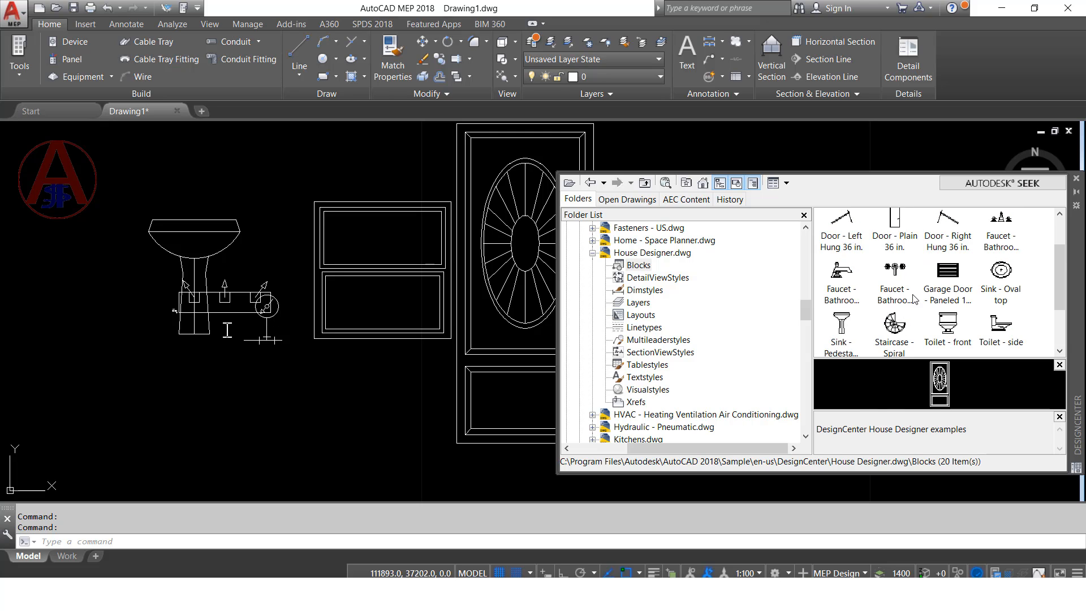
drag(894, 270, 169, 418)
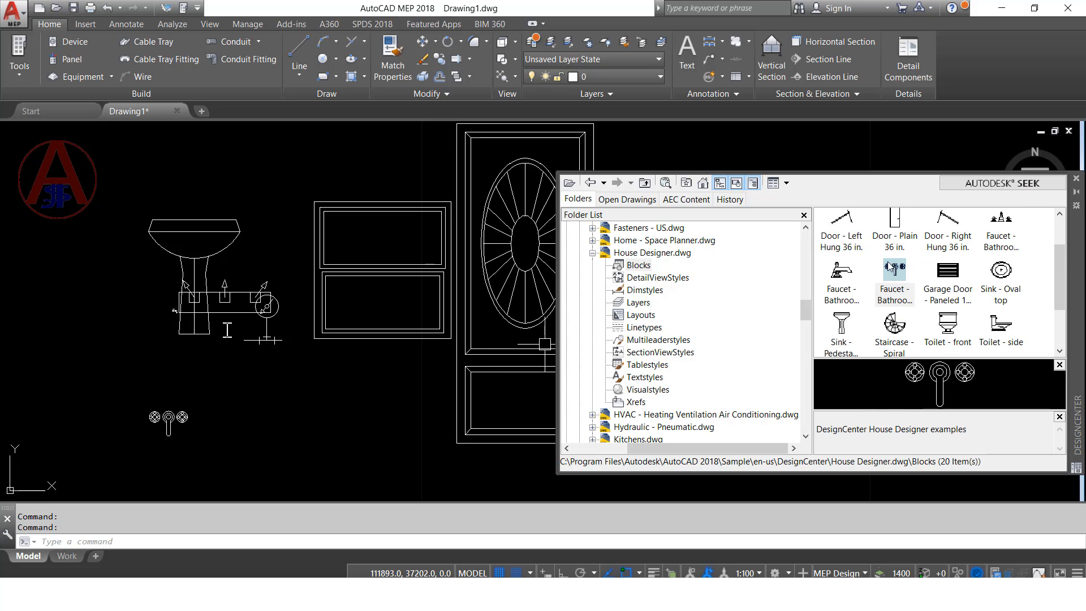
mouse_move(895, 221)
mouse_down()
mouse_move(316, 409)
mouse_move(249, 450)
mouse_move(11, 430)
mouse_move(24, 410)
mouse_up()
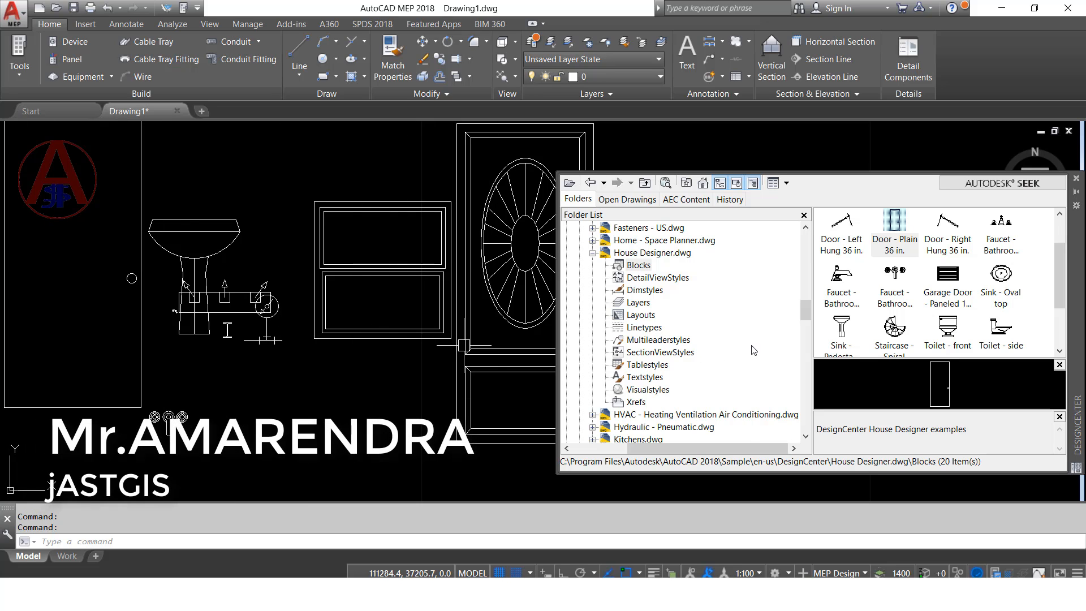
- Collapse House Designer.dwg and show the blocks of Pipe Fittings.dwg
click(593, 253)
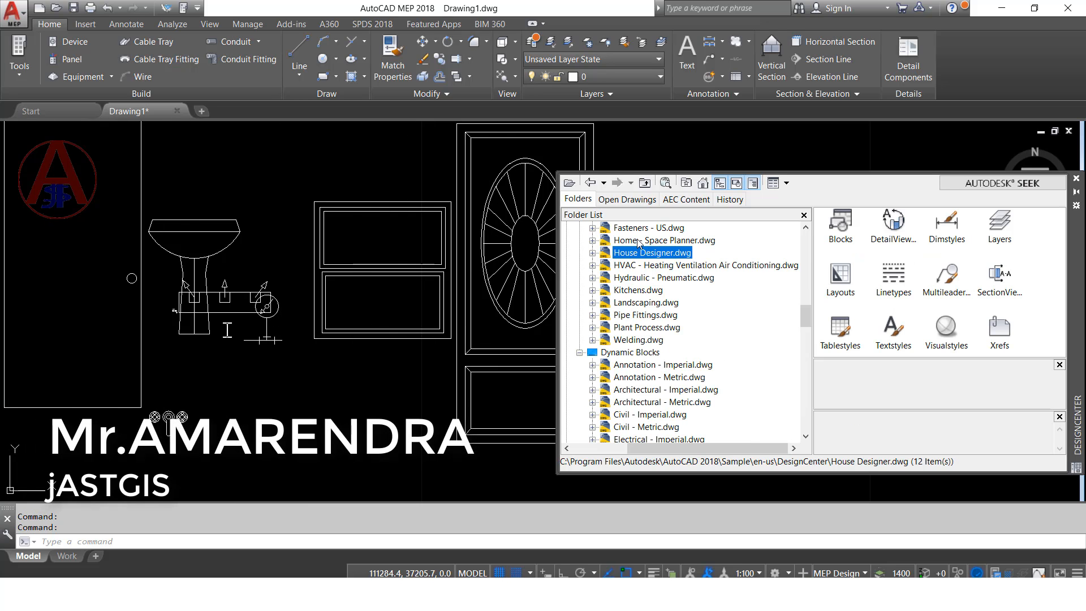
double_click(646, 315)
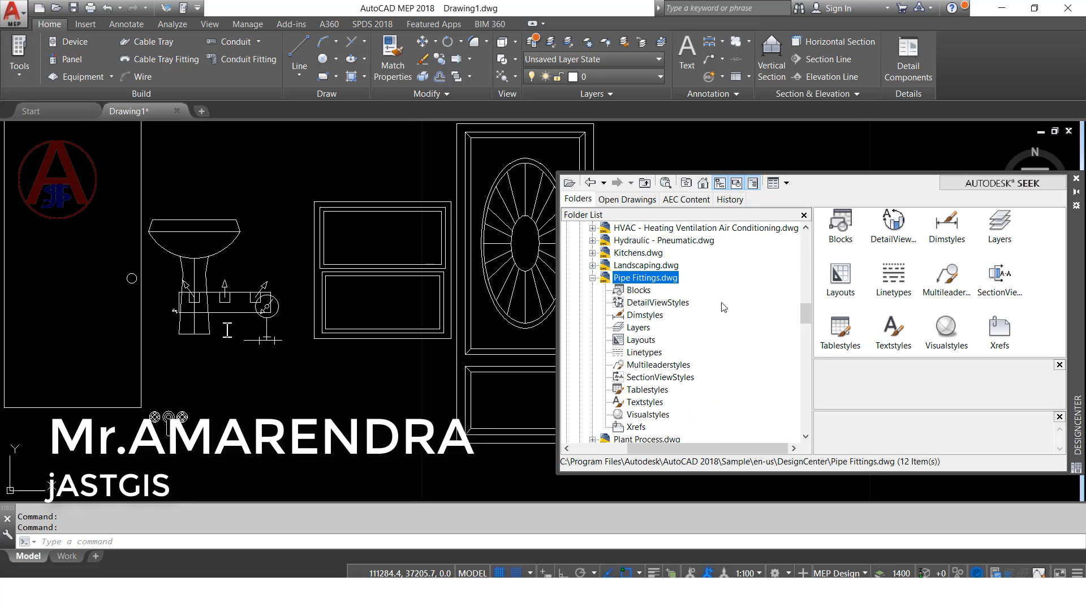
click(639, 289)
- Preview the 45-degree flanged elbow, and insert the 90-degree flanged elbow block below the window's left edge
click(902, 258)
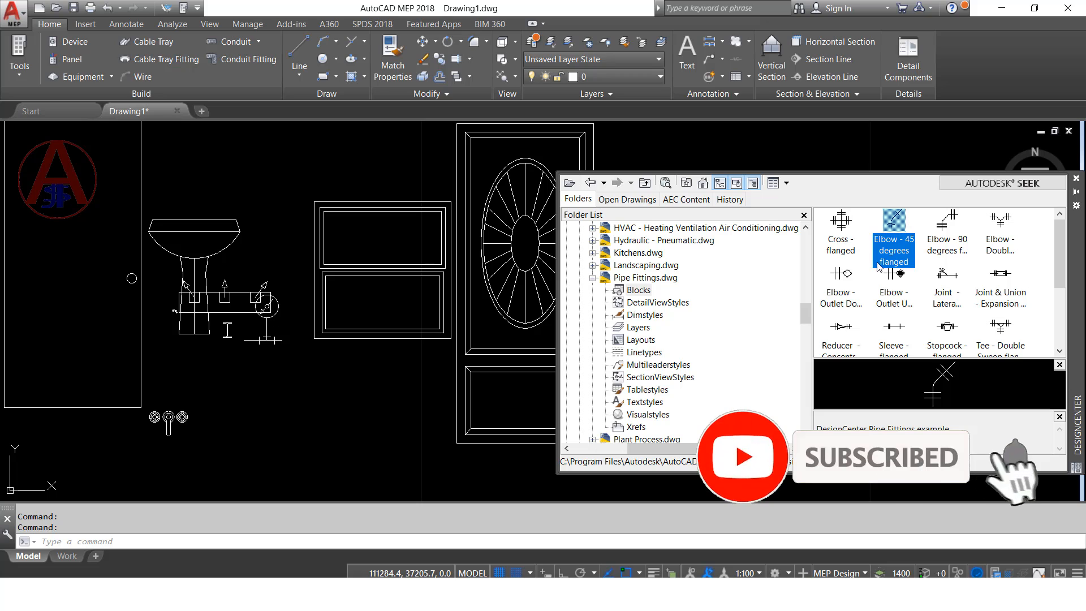
click(947, 235)
click(1004, 244)
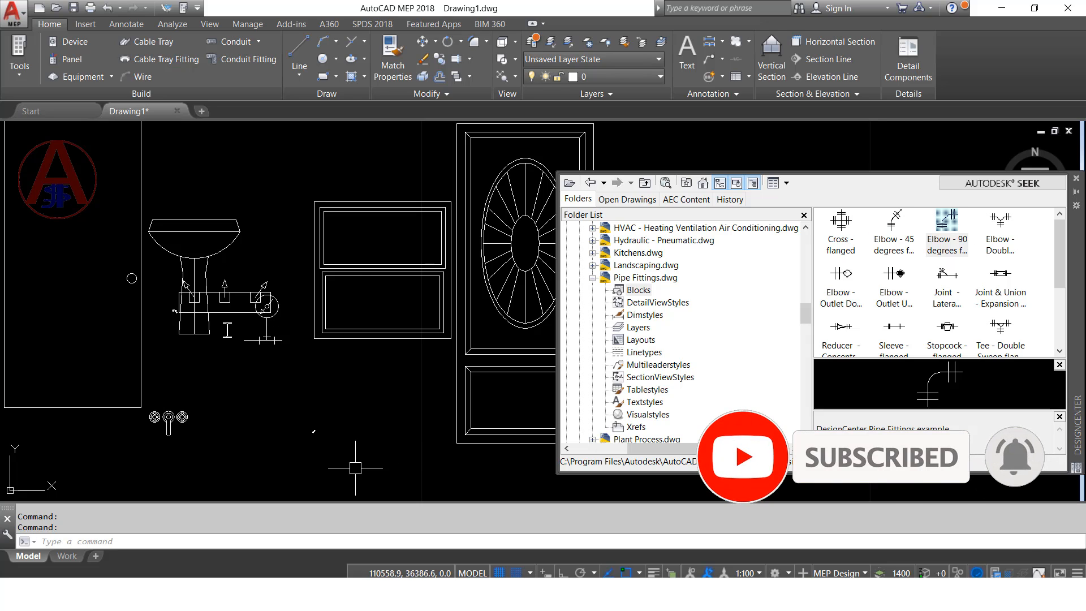
- Insert the Elbow - Double Branch flanged block to the right of the 90-degree elbow and inspect it up close
click(1005, 245)
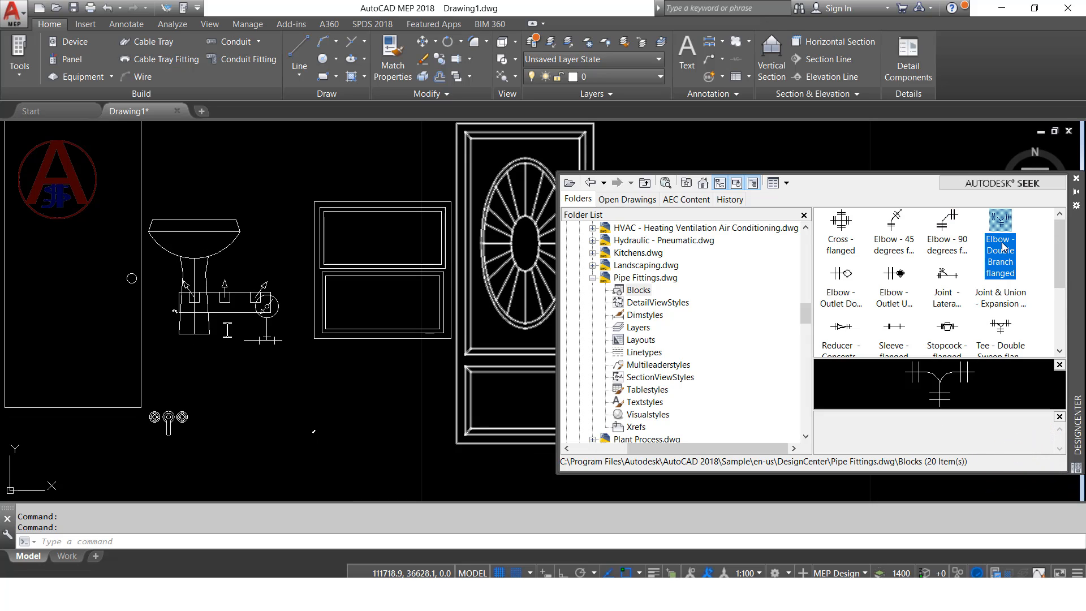
mouse_move(1003, 226)
mouse_down()
mouse_move(416, 445)
mouse_move(366, 440)
mouse_up()
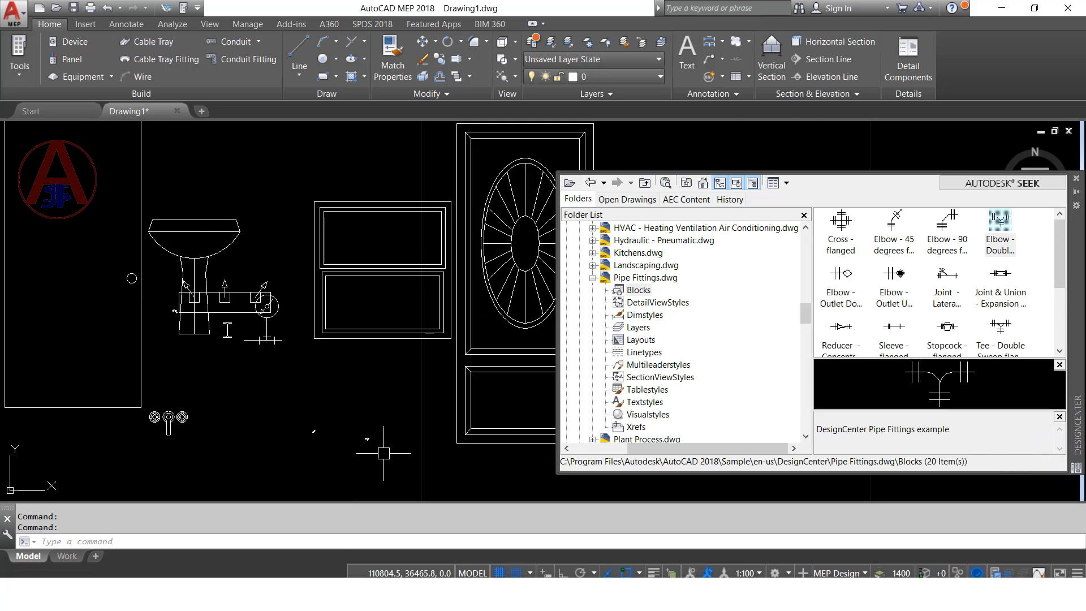
scroll(357, 450, up, 11)
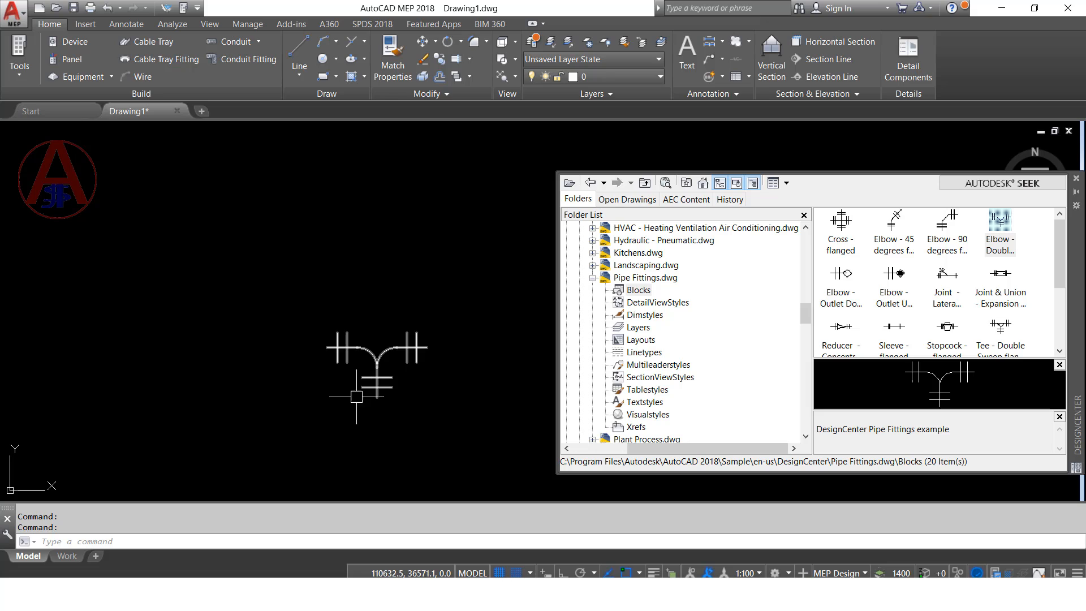
scroll(397, 385, down, 6)
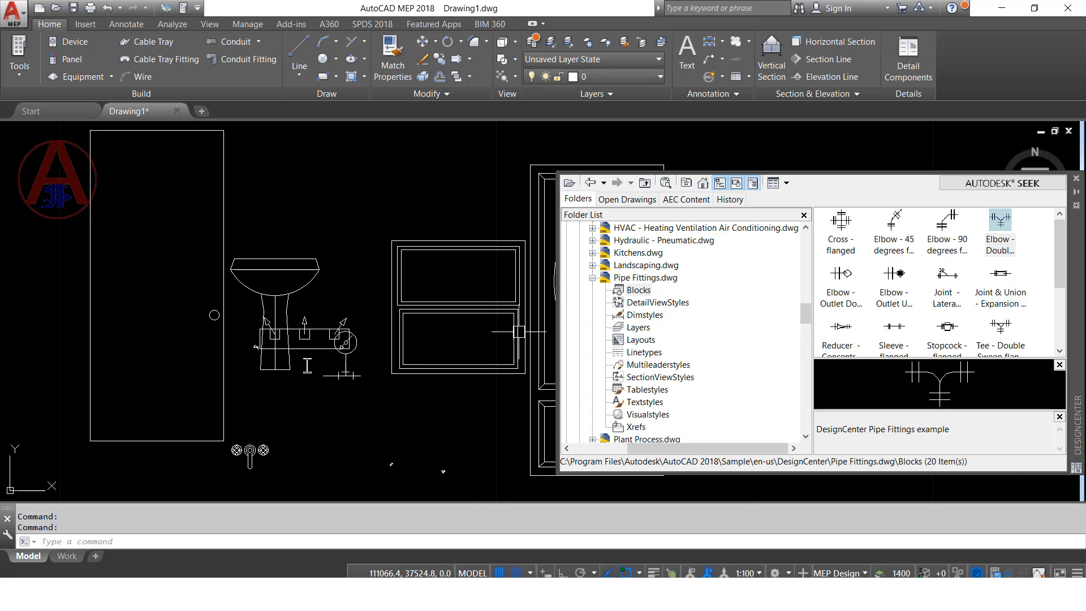